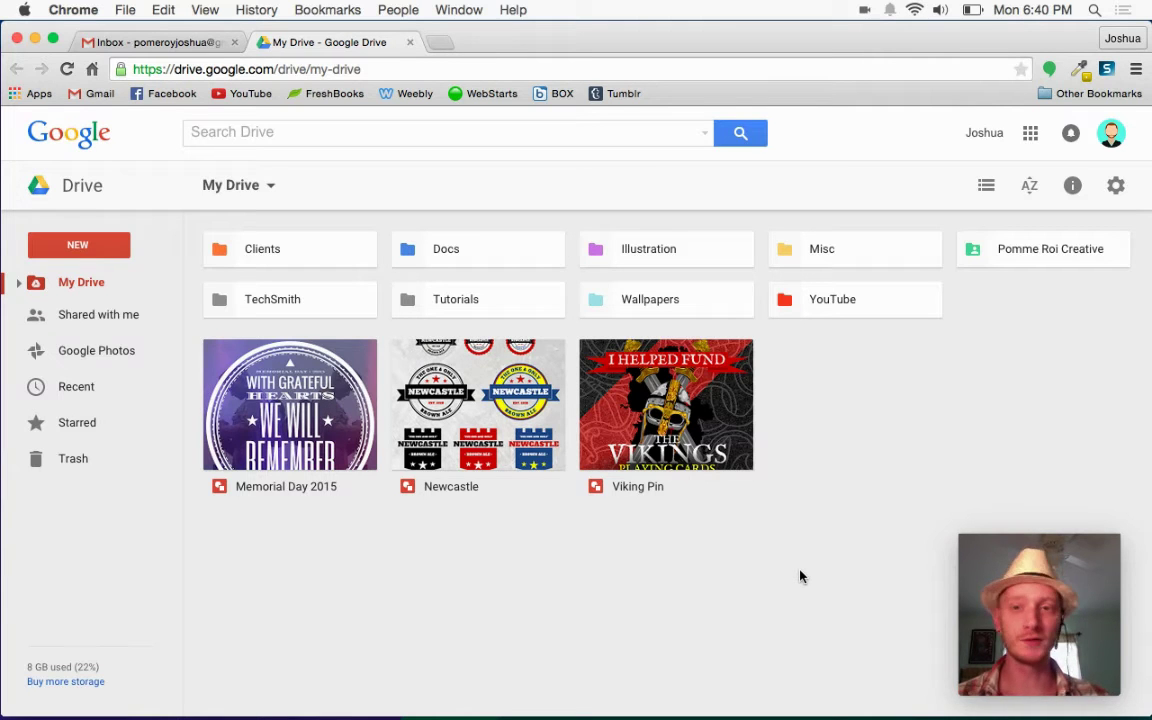
# - Go through Clients, the client's folder and Boston Ave to reach the Logo Design folder in Drive
pyautogui.click(300, 249)
pyautogui.press('Return')
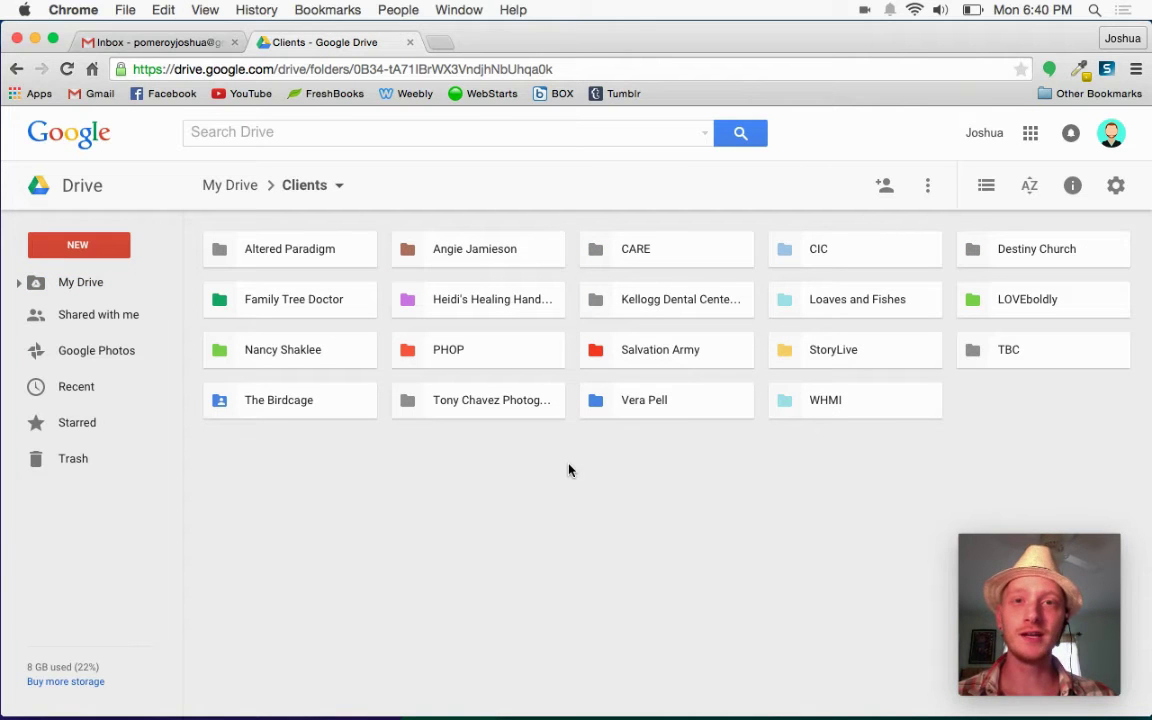
pyautogui.click(664, 411)
pyautogui.press('Return')
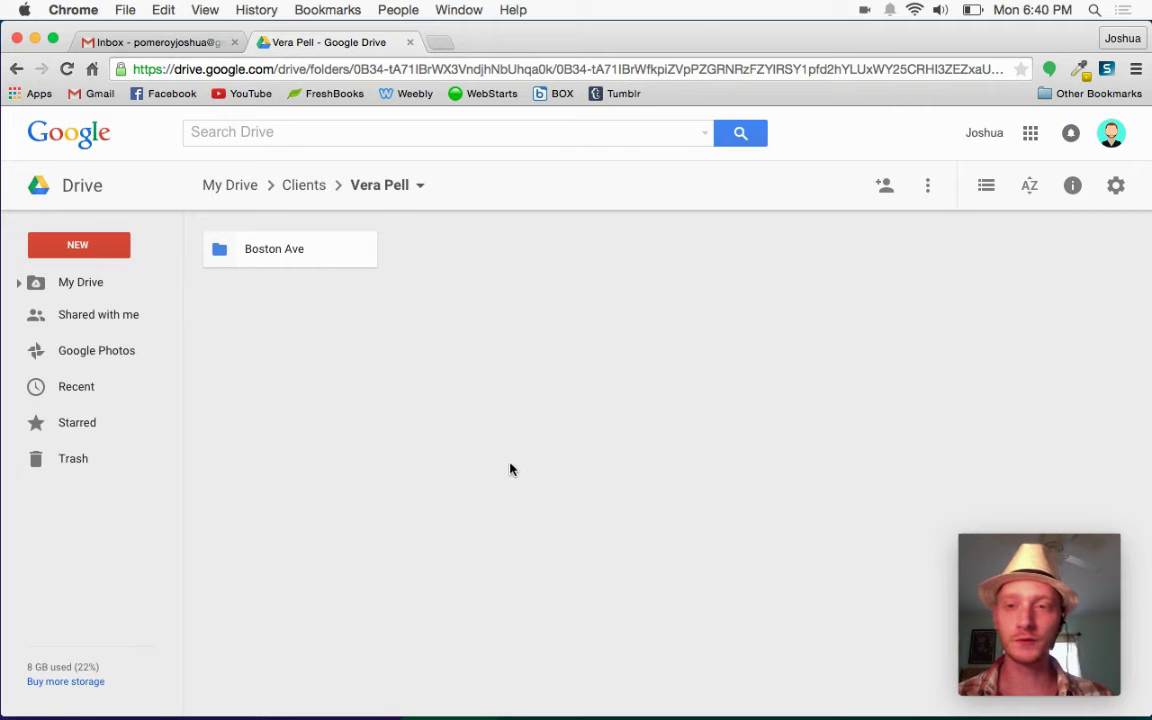
pyautogui.click(287, 240)
pyautogui.press('Return')
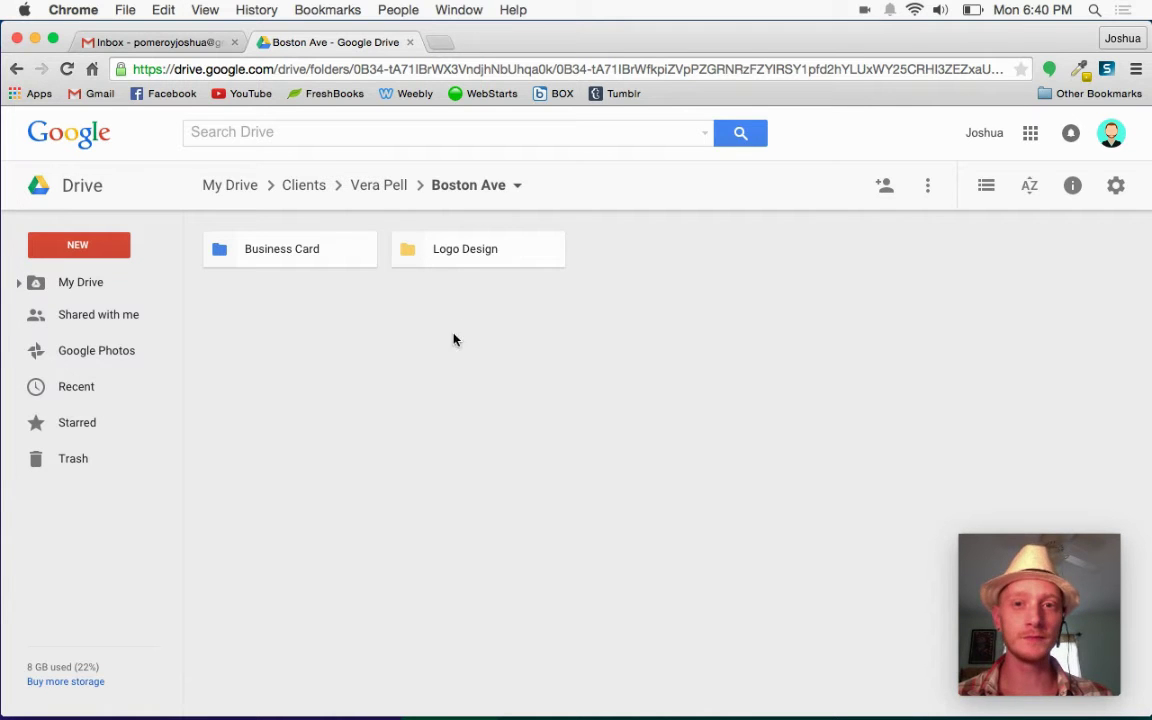
pyautogui.doubleClick(527, 263)
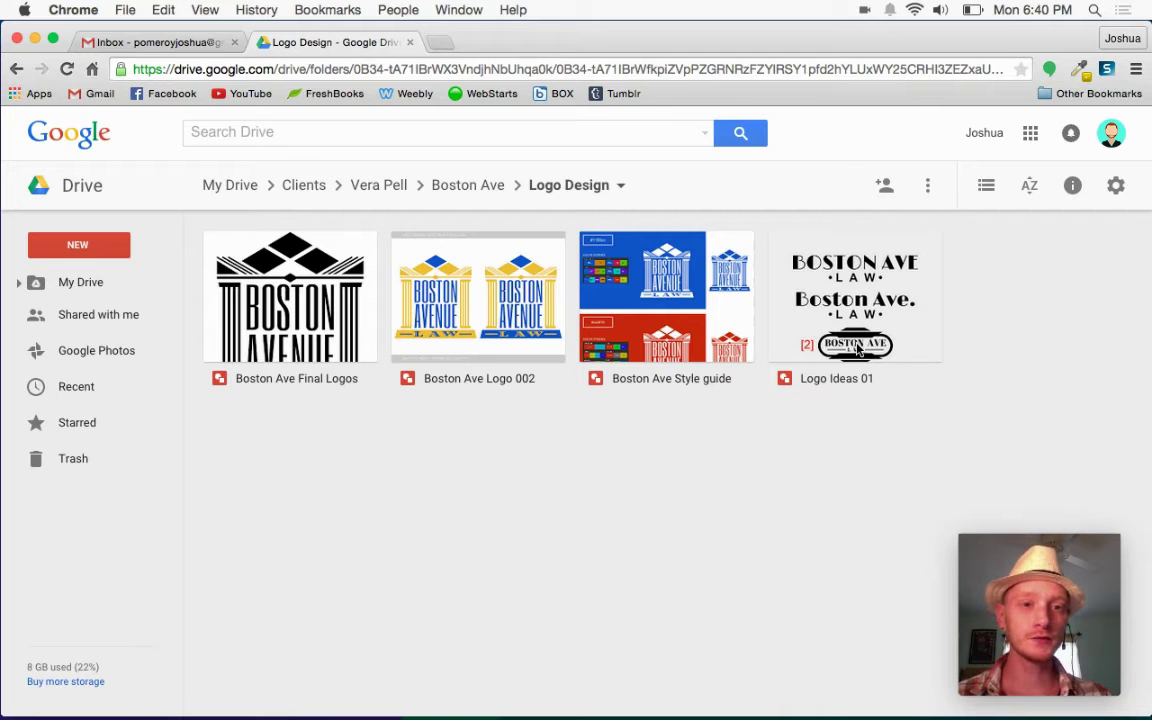
# - Open the Logo Ideas 01 drawing, which shows Boston Ave Law logo concepts numbered 1 to 6
pyautogui.doubleClick(916, 342)
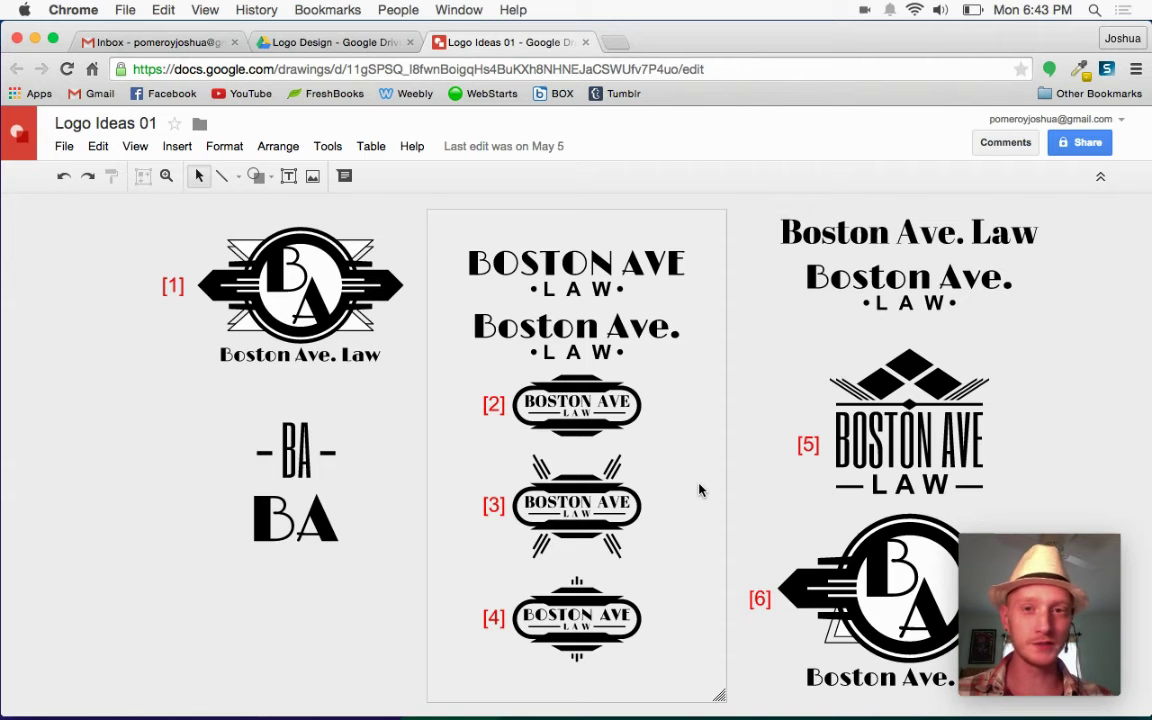
# - Check the Insert menu options in Logo Ideas 01, then dismiss the menu
pyautogui.click(177, 146)
pyautogui.click(177, 146)
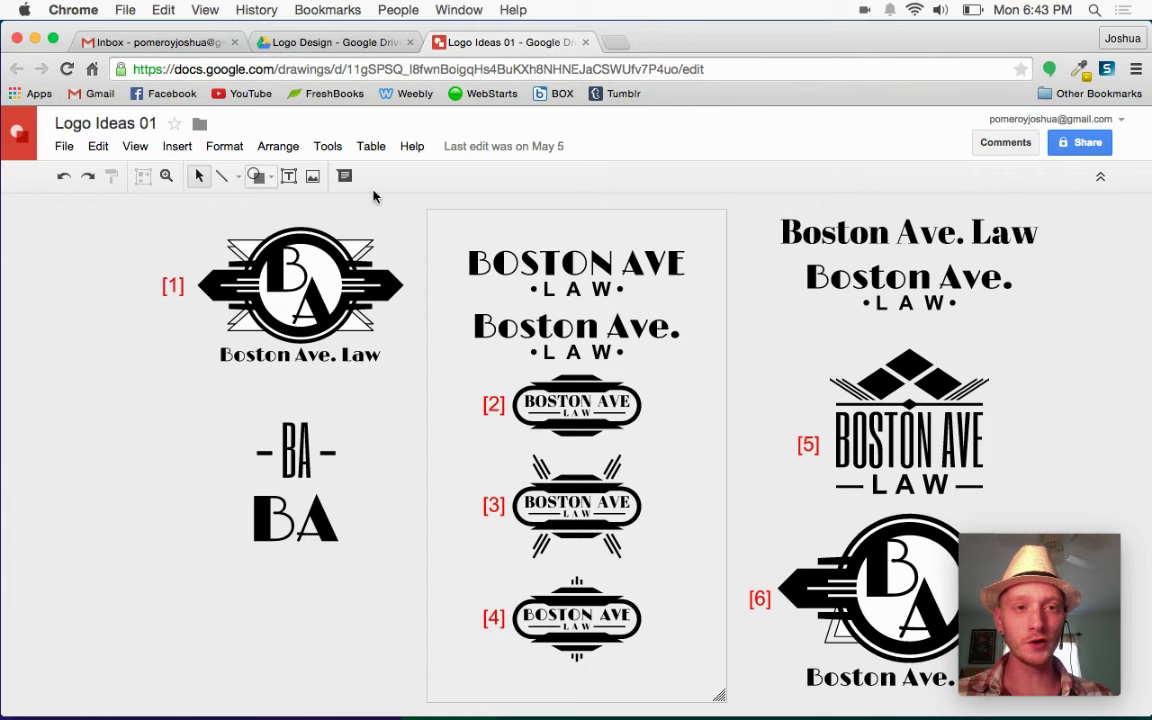
# - Close Logo Ideas 01, open Boston Ave Final Logos in a new tab, then return to Logo Design
pyautogui.click(586, 43)
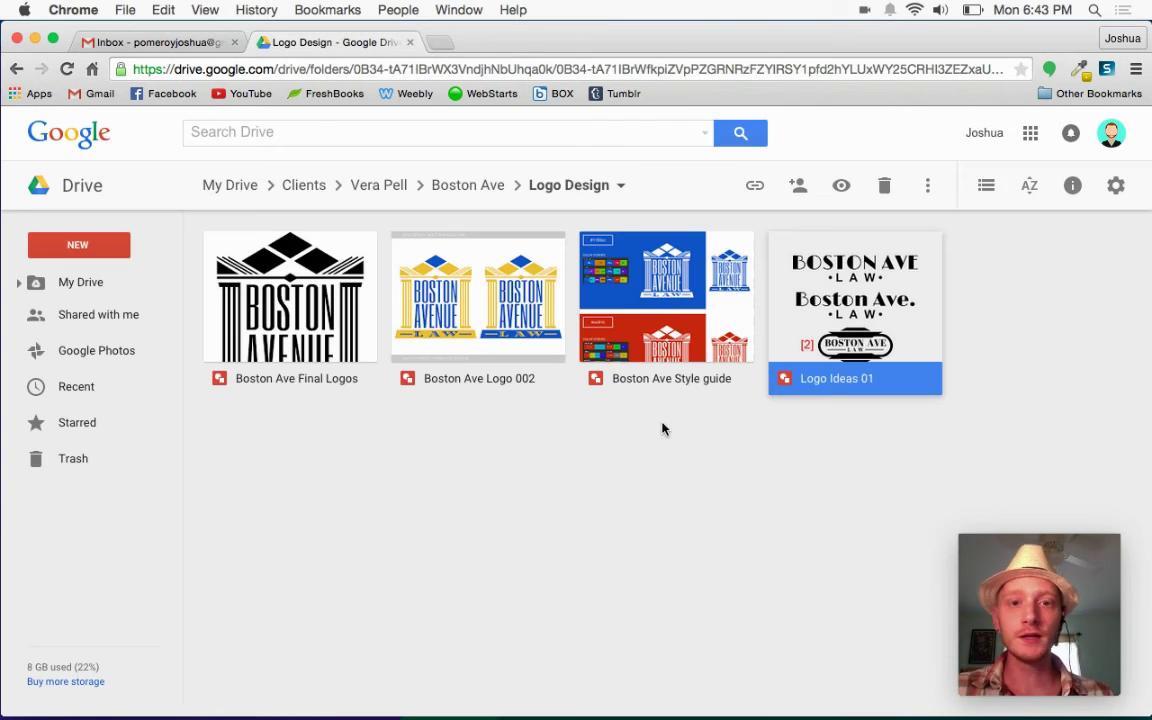
pyautogui.doubleClick(310, 296)
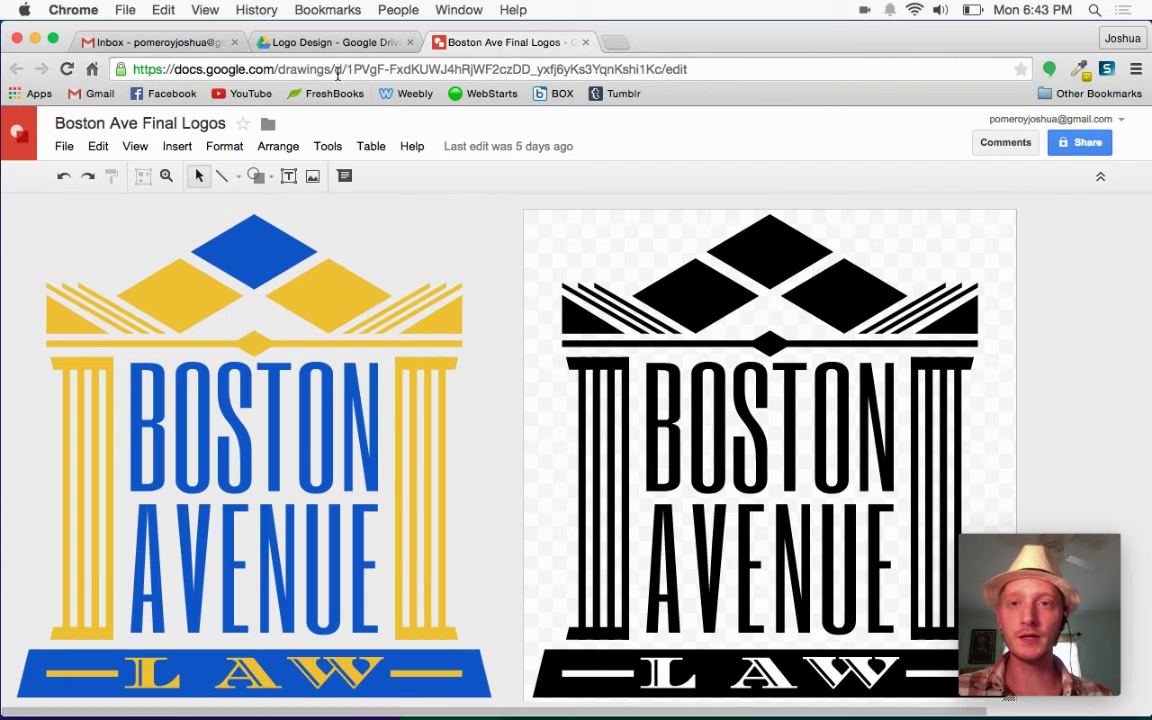
pyautogui.click(338, 42)
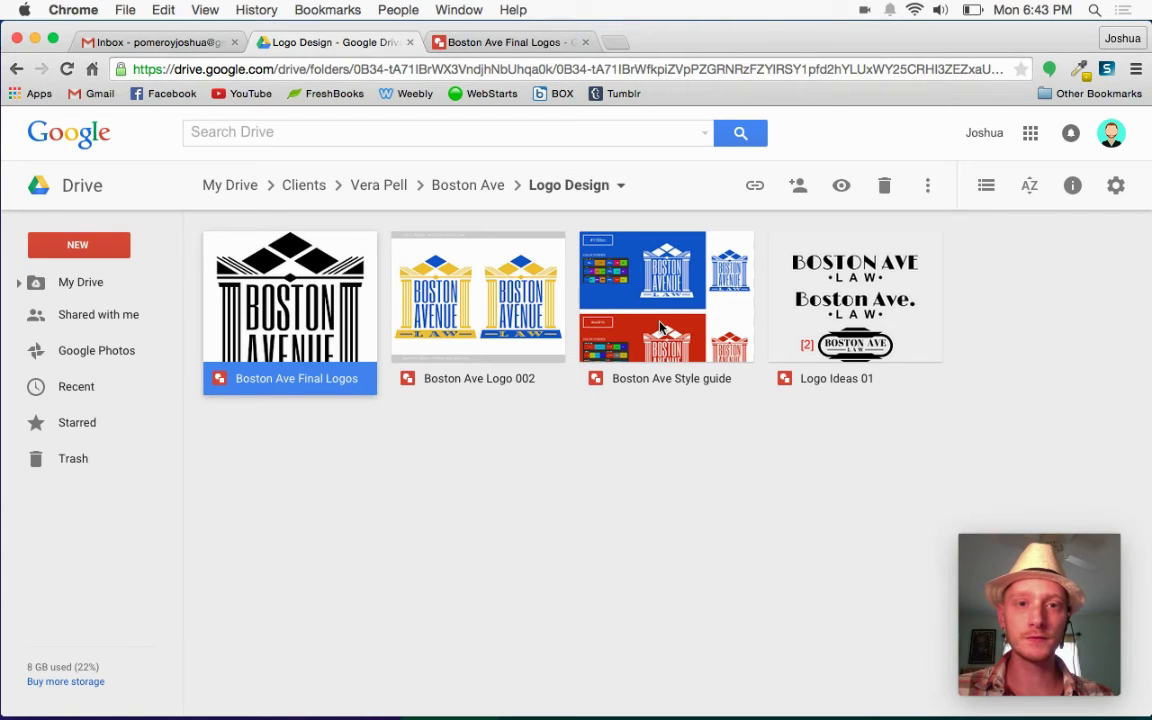
# - Open the Boston Ave Style guide, close Final Logos, and zoom into the top logo and font notes
pyautogui.doubleClick(590, 290)
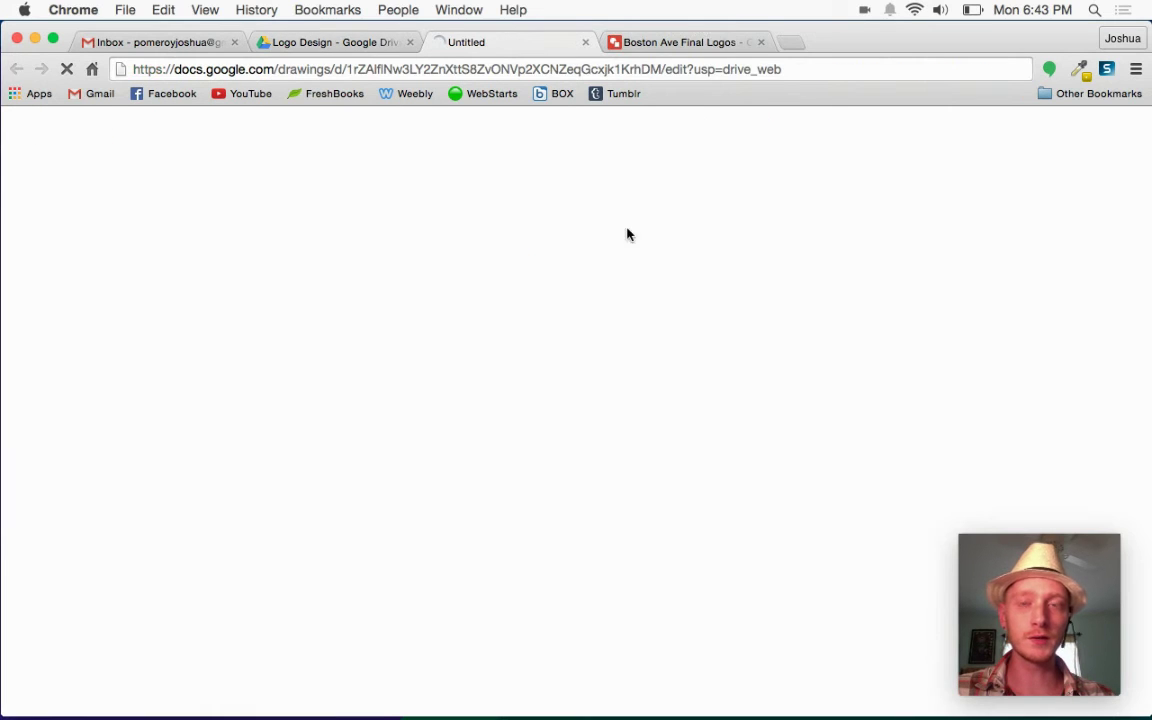
pyautogui.click(761, 42)
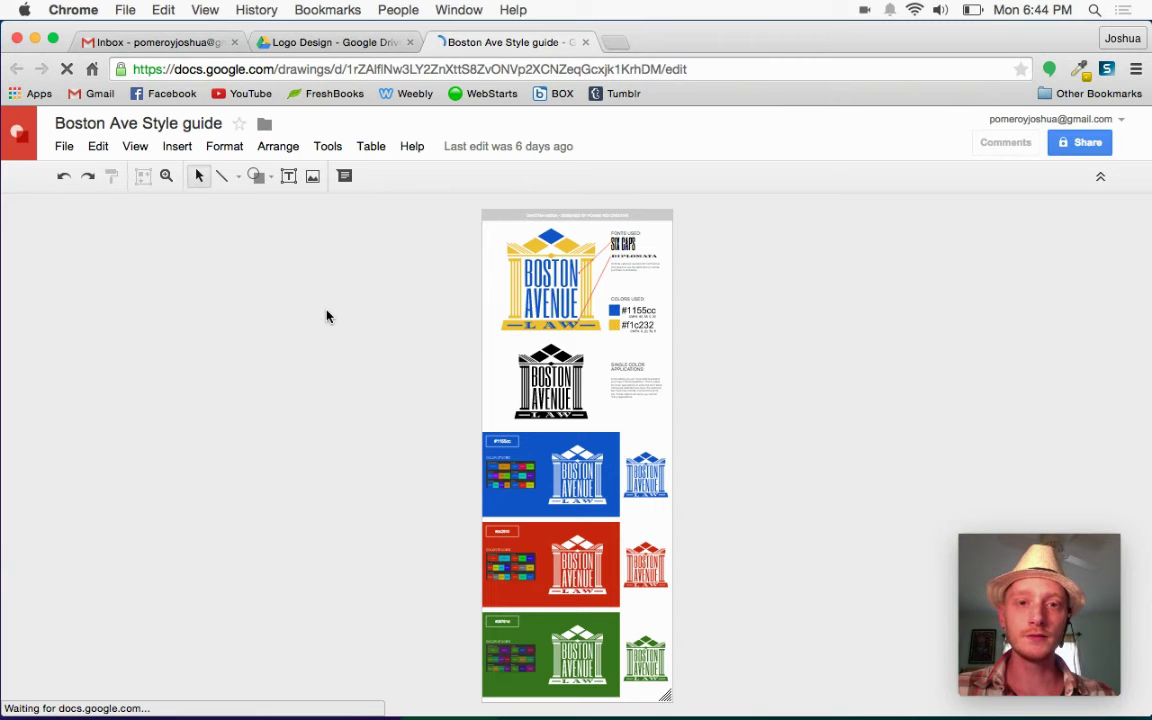
pyautogui.click(166, 176)
pyautogui.moveTo(471, 205); pyautogui.dragTo(680, 356)
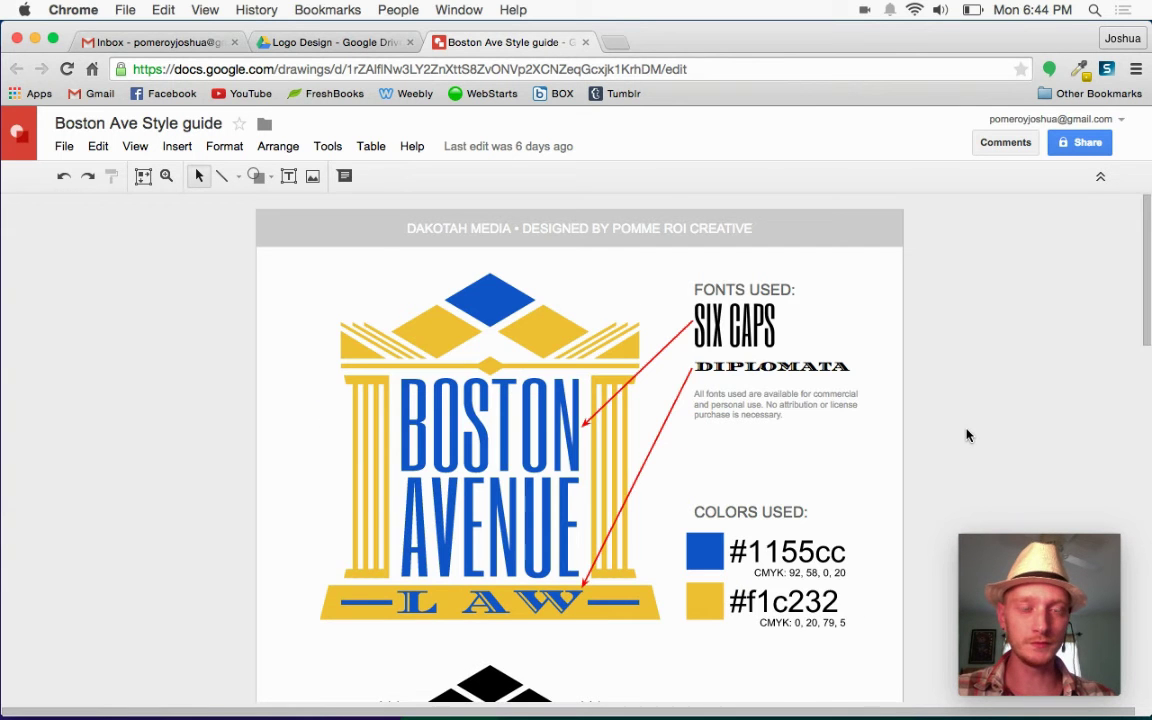
# - Scroll around the style guide to review fonts Six Caps and Diplomata and colours #1155cc and #f1c232
pyautogui.scroll(4, 967, 430)
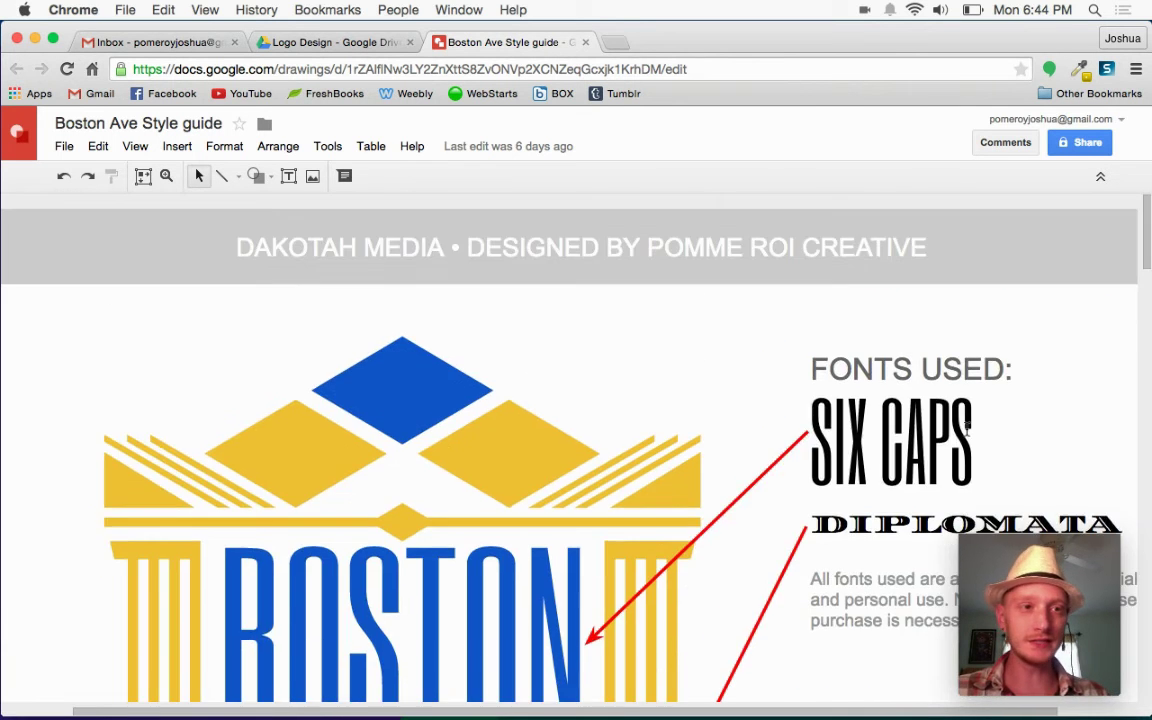
pyautogui.scroll(-4, 679, 432)
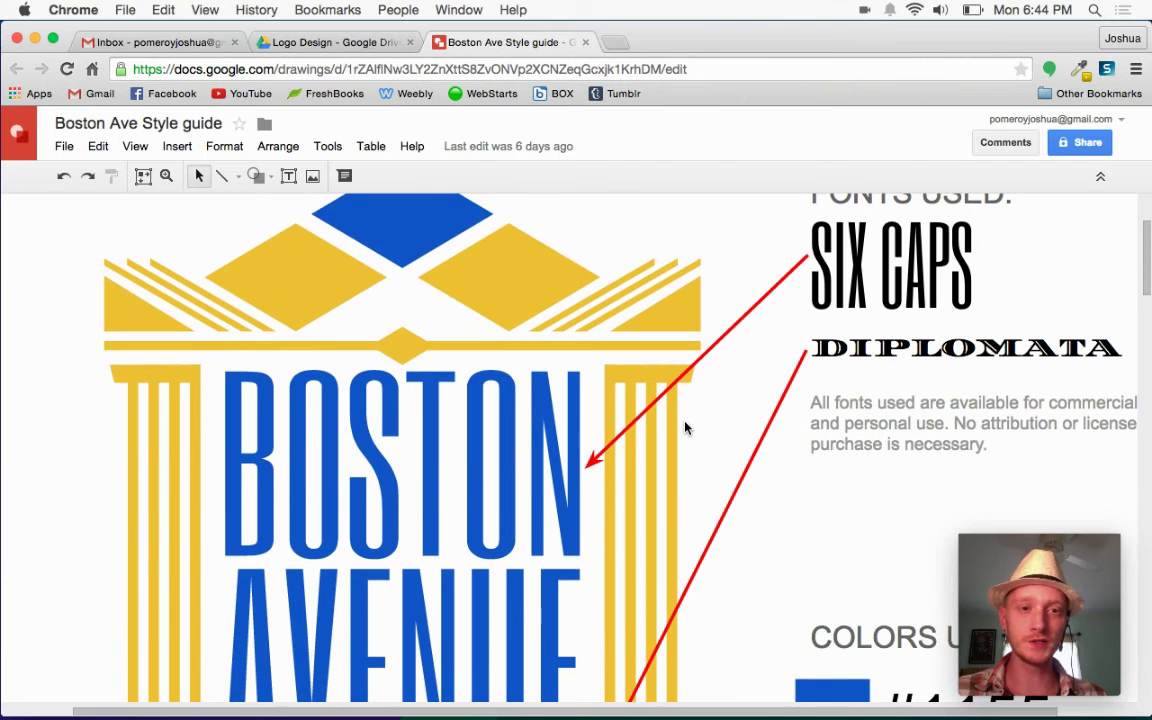
pyautogui.scroll(-6, 685, 428)
pyautogui.scroll(-2, 685, 424)
pyautogui.hscroll(2, 643, 419)
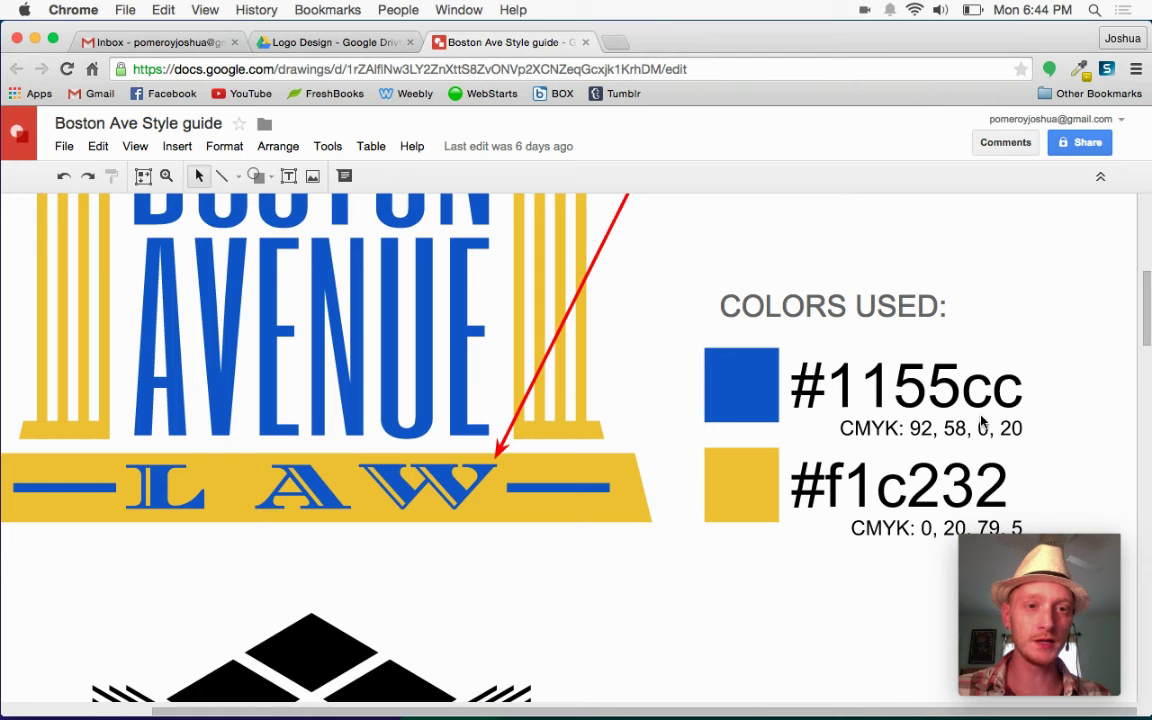
pyautogui.scroll(-5, 728, 391)
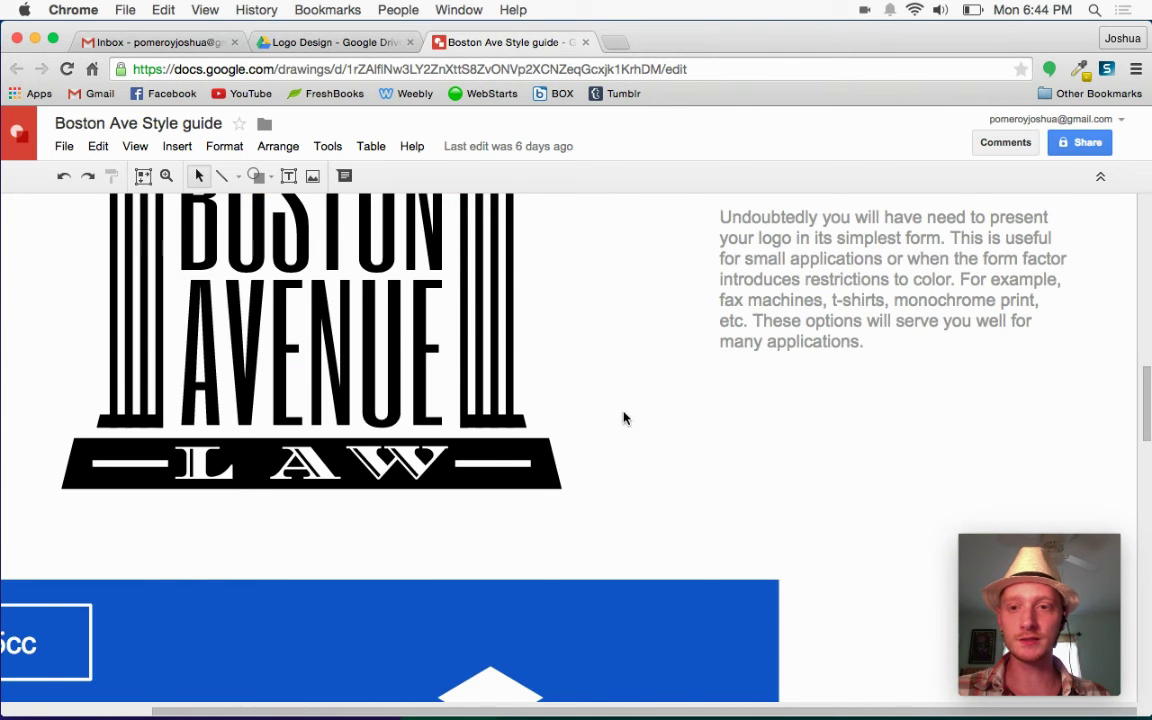
pyautogui.hscroll(-2, 766, 417)
pyautogui.scroll(5, 766, 417)
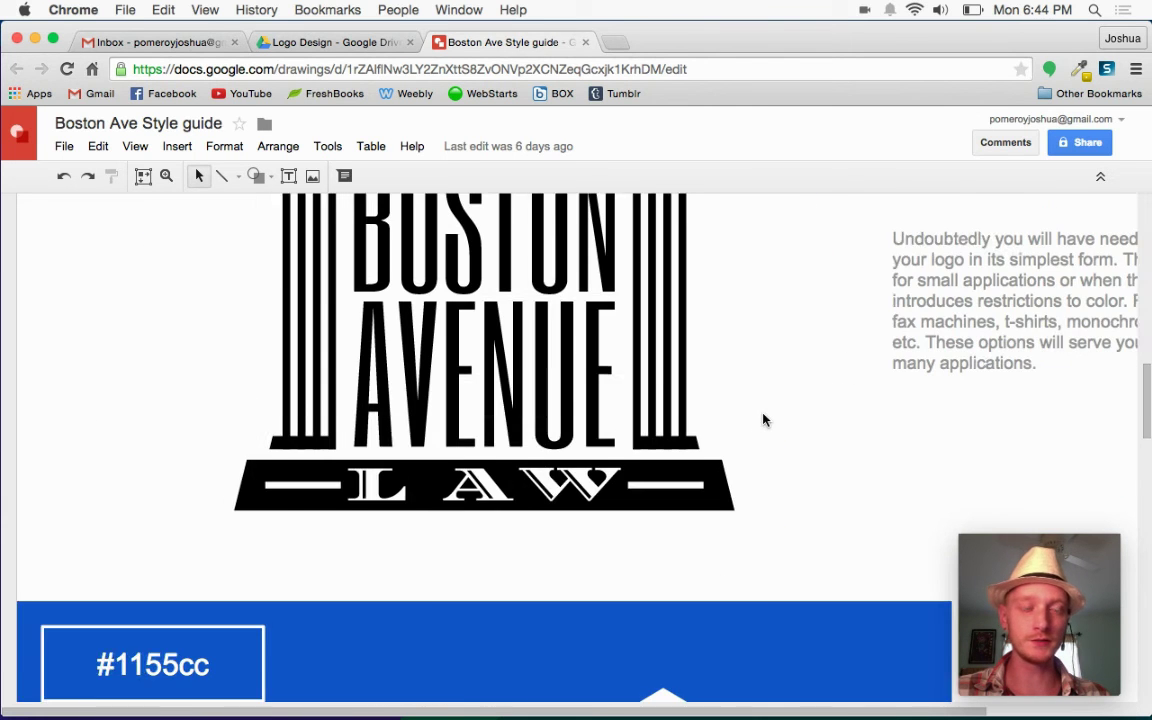
pyautogui.scroll(-5, 764, 420)
pyautogui.hscroll(2, 764, 420)
pyautogui.scroll(10, 763, 420)
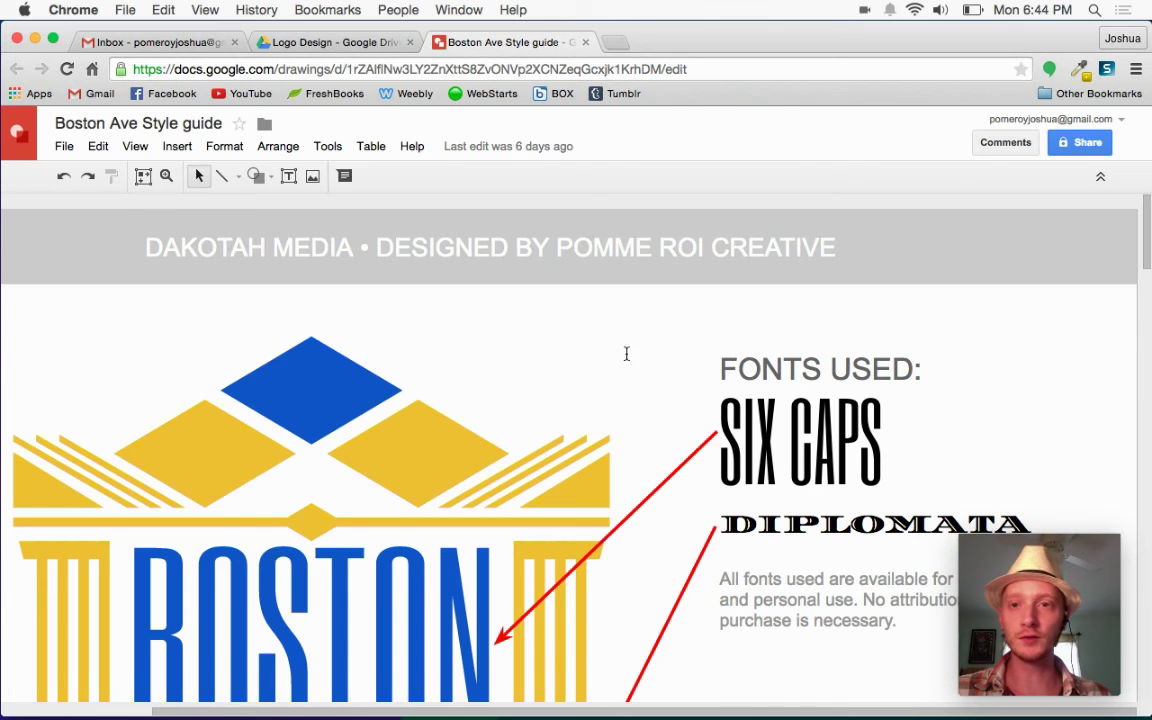
# - Close the Style guide, go back to Boston Ave, and open the Business Card folder
pyautogui.click(585, 42)
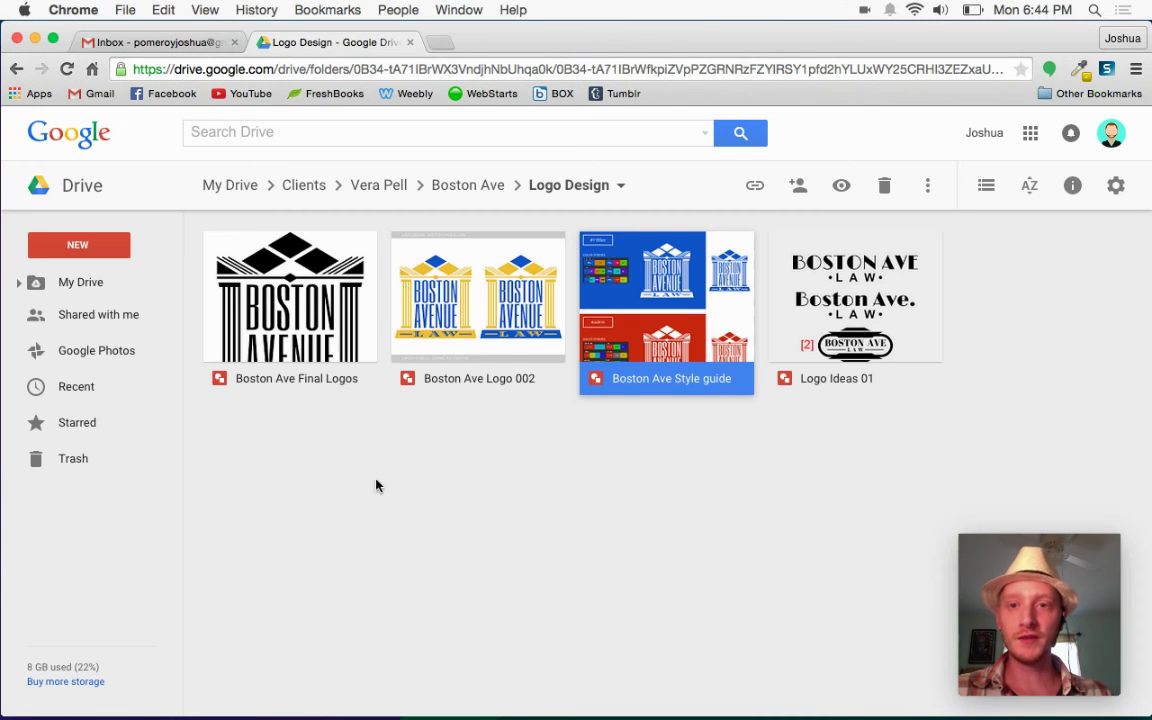
pyautogui.click(470, 186)
pyautogui.doubleClick(321, 258)
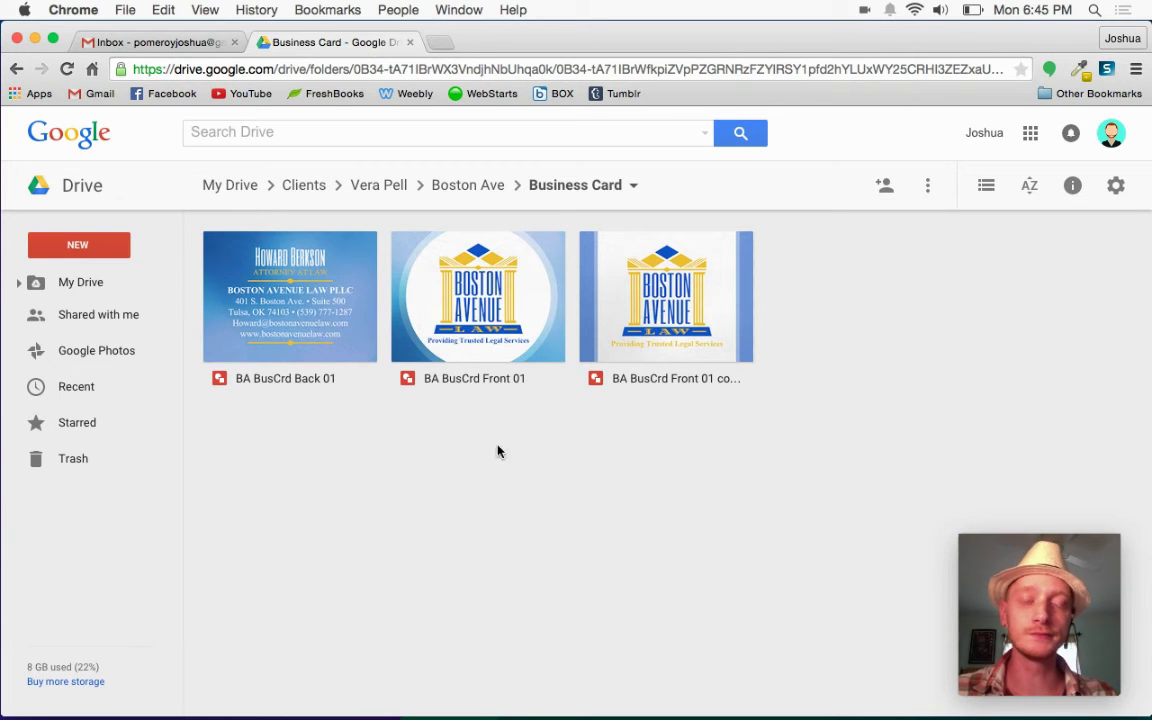
# - Open BA BusCrd Front 01 and BA BusCrd Front 01 copy in separate tabs, ending on Front 01
pyautogui.doubleClick(548, 314)
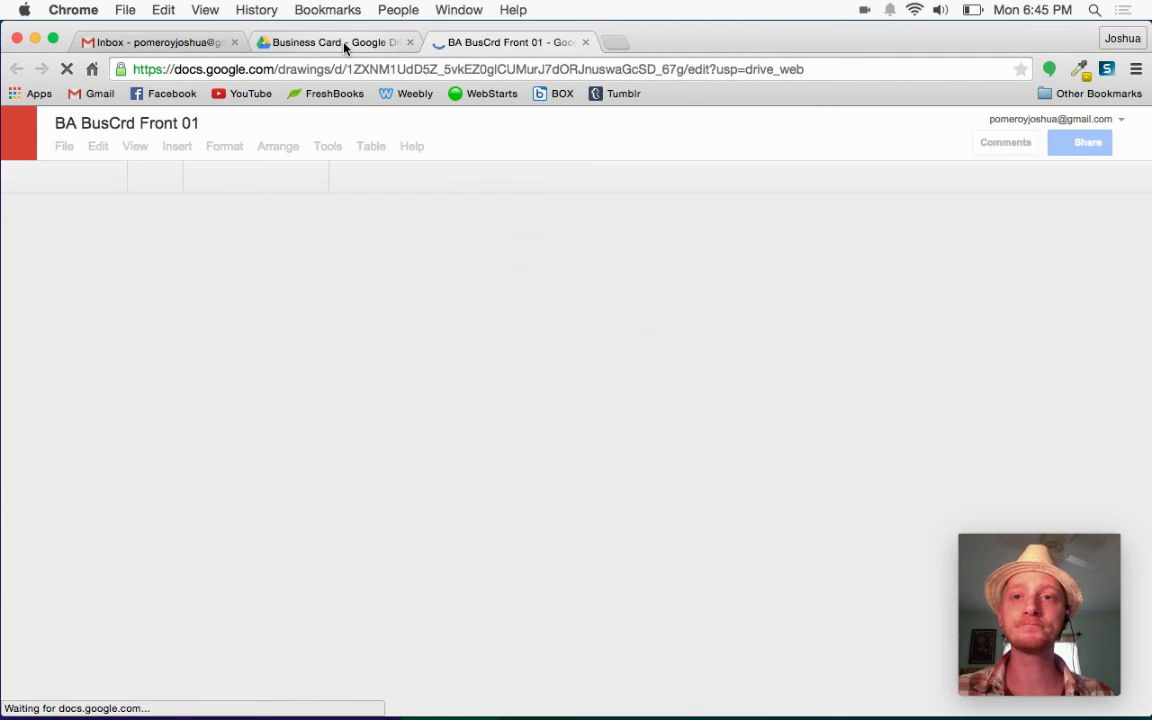
pyautogui.click(309, 40)
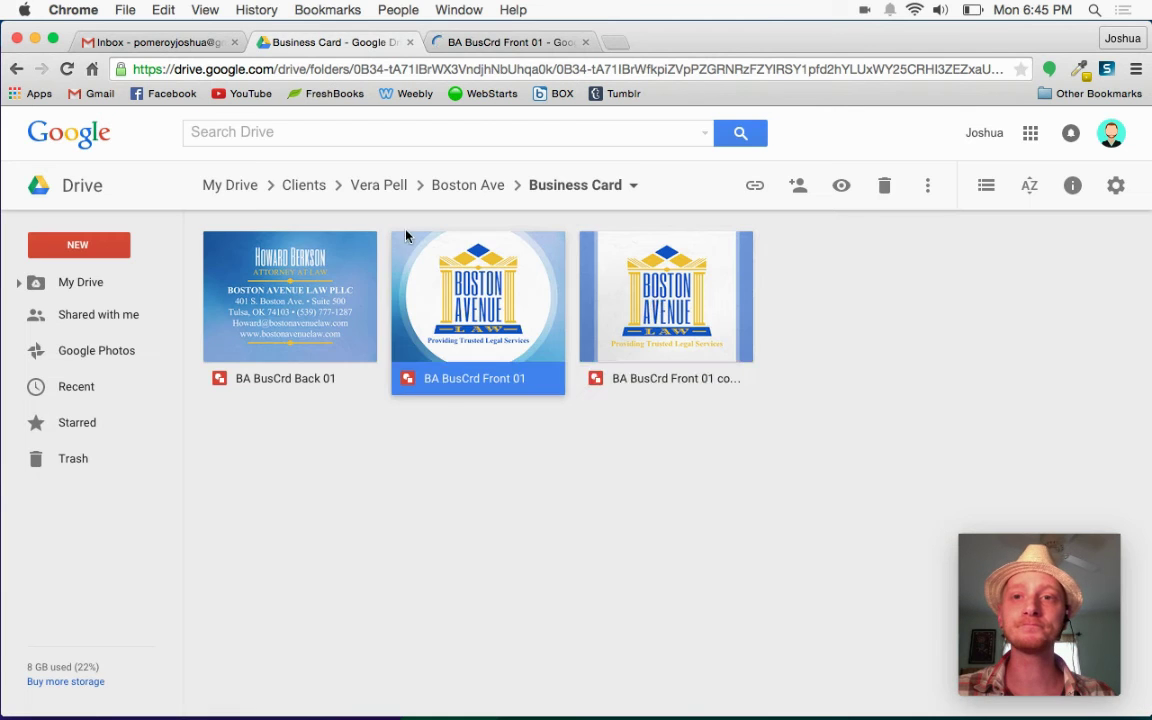
pyautogui.click(656, 303)
pyautogui.doubleClick(656, 303)
pyautogui.click(674, 42)
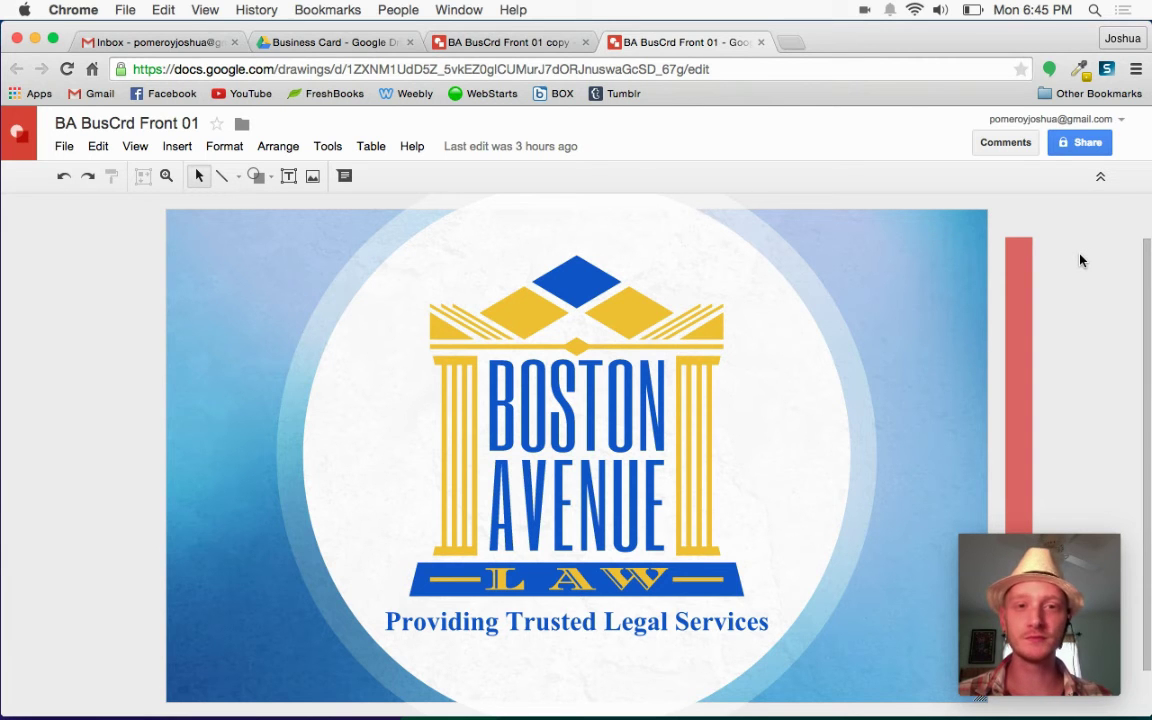
pyautogui.click(166, 176)
pyautogui.moveTo(306, 226); pyautogui.dragTo(512, 362)
pyautogui.scroll(5, 560, 374)
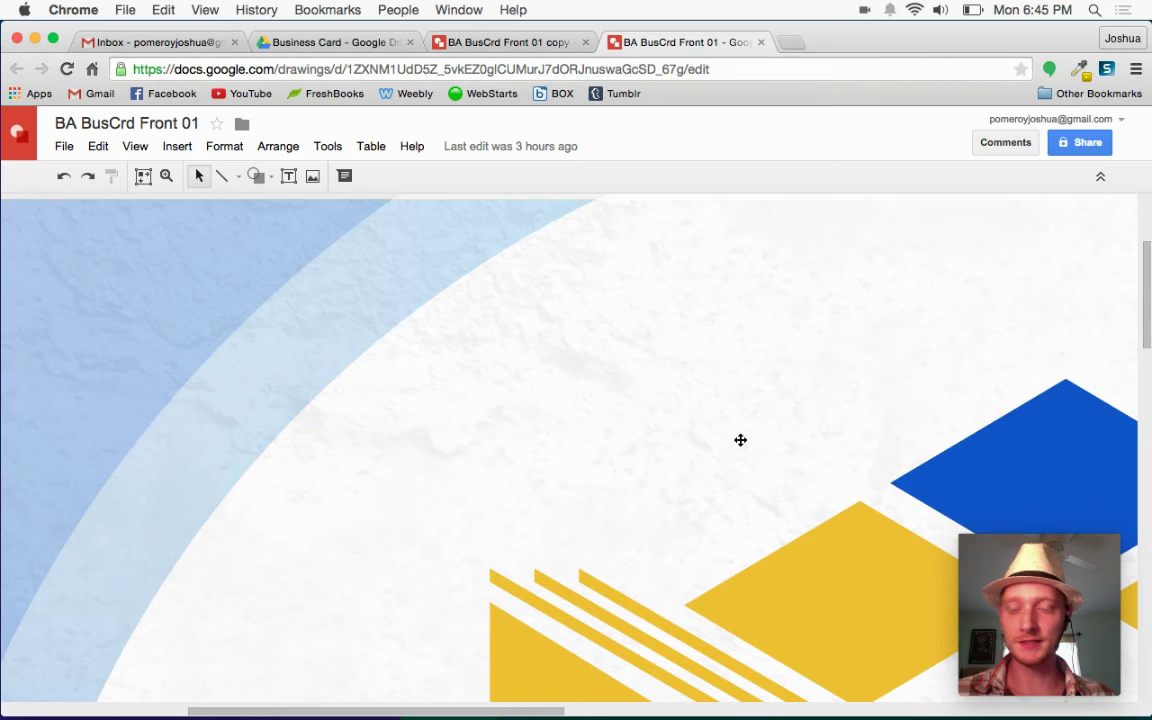
pyautogui.hscroll(-10, 739, 438)
pyautogui.hscroll(8, 739, 438)
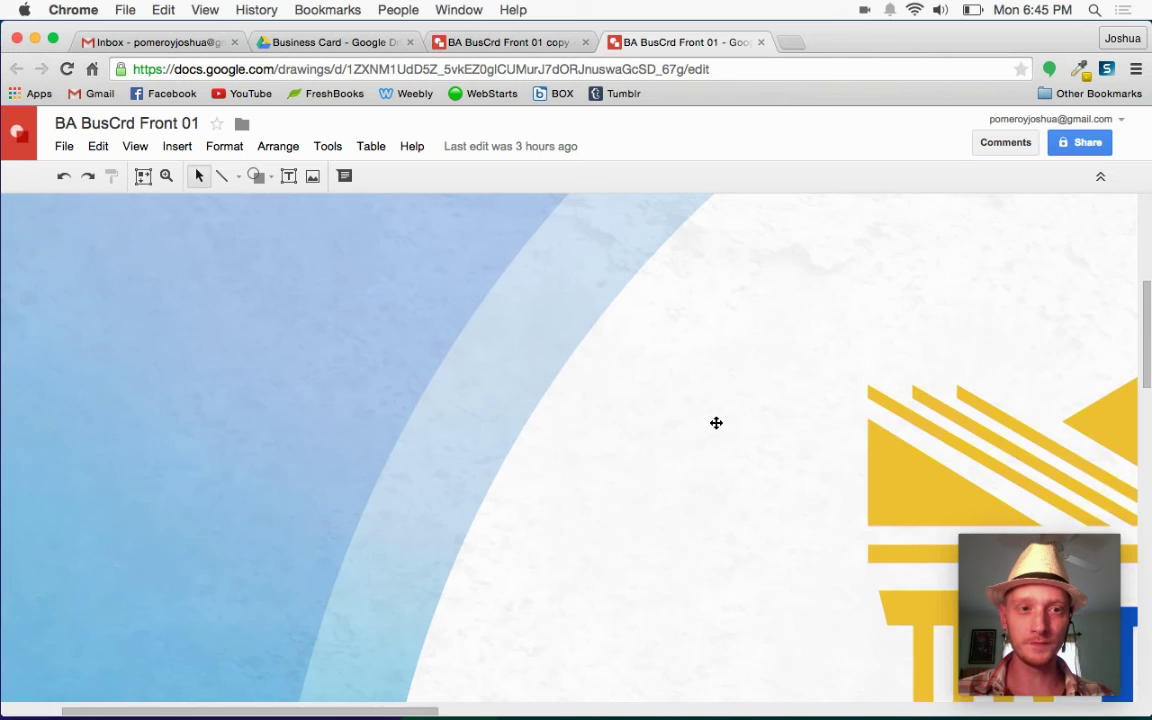
pyautogui.scroll(4, 706, 425)
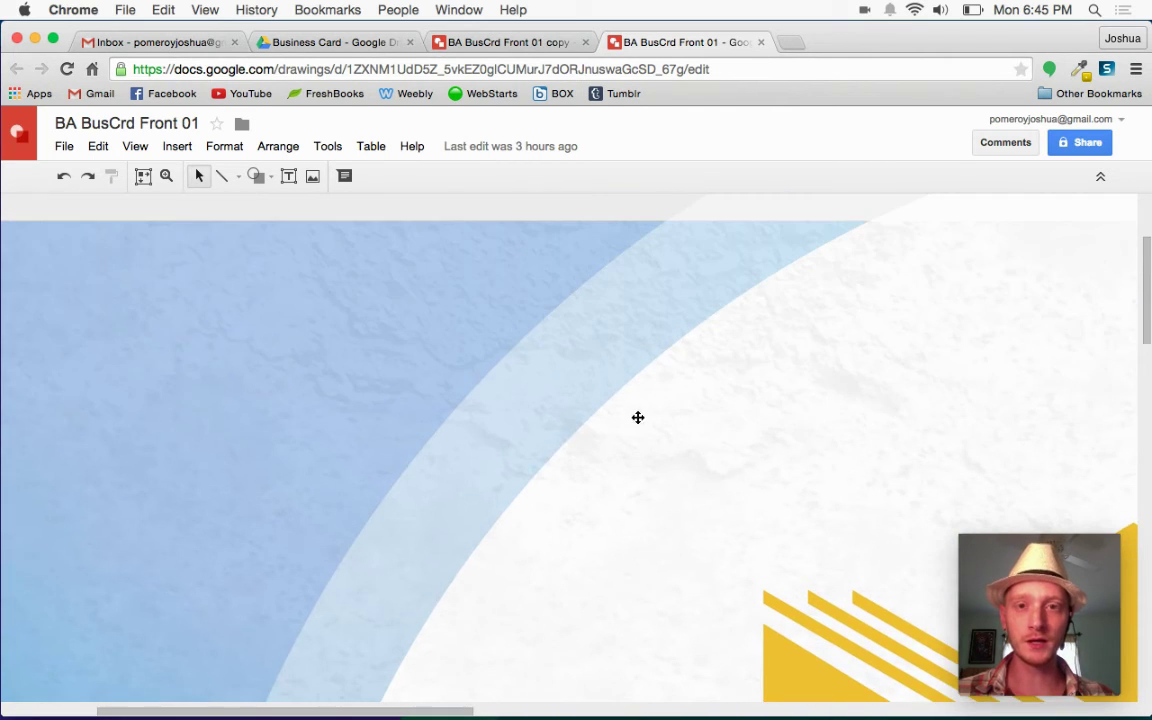
pyautogui.hscroll(10, 632, 411)
pyautogui.click(348, 280)
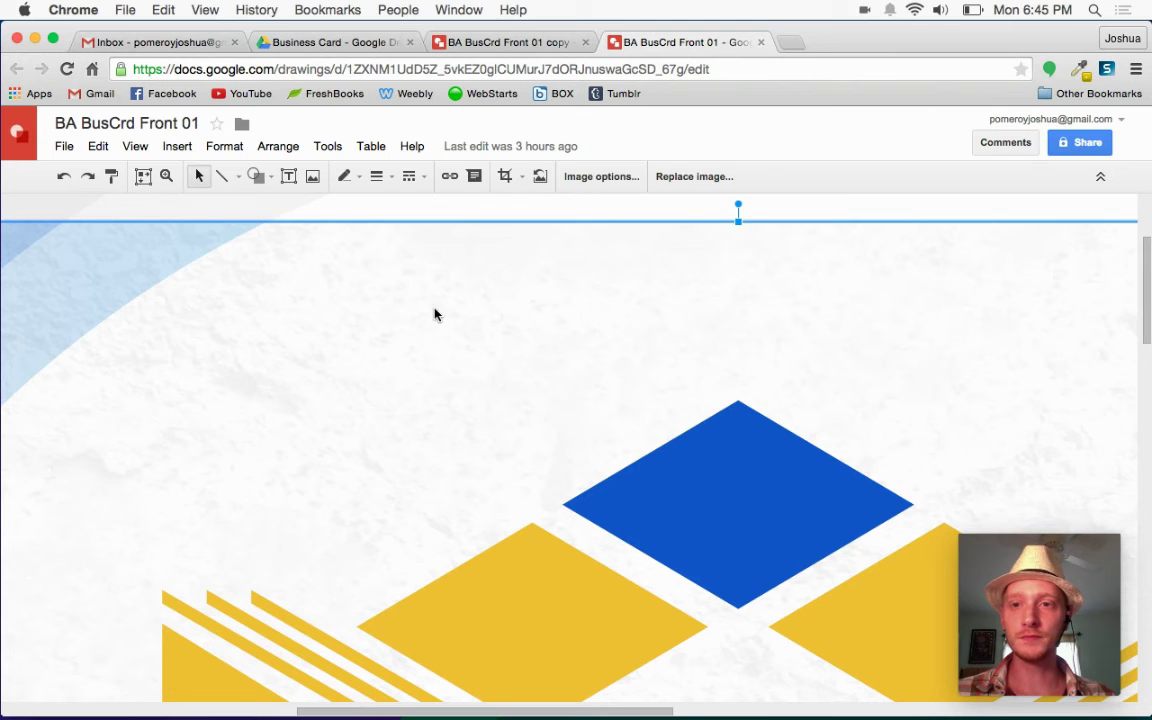
pyautogui.hscroll(-10, 481, 326)
pyautogui.hscroll(-4, 280, 311)
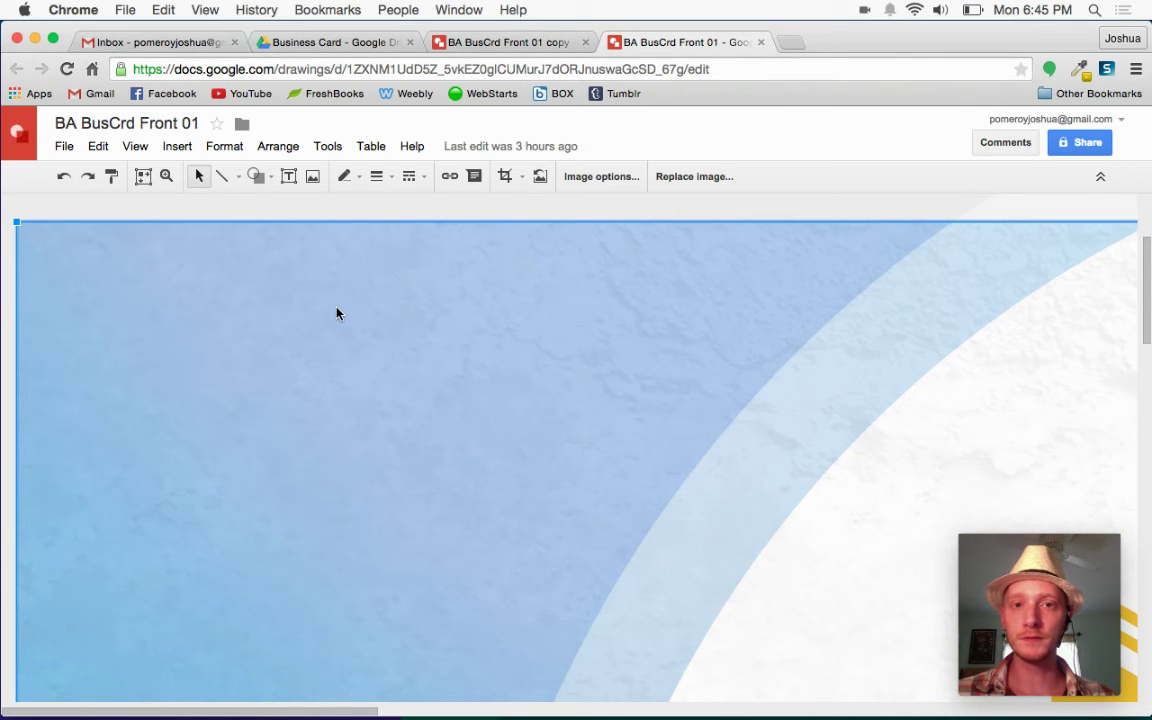
pyautogui.click(596, 180)
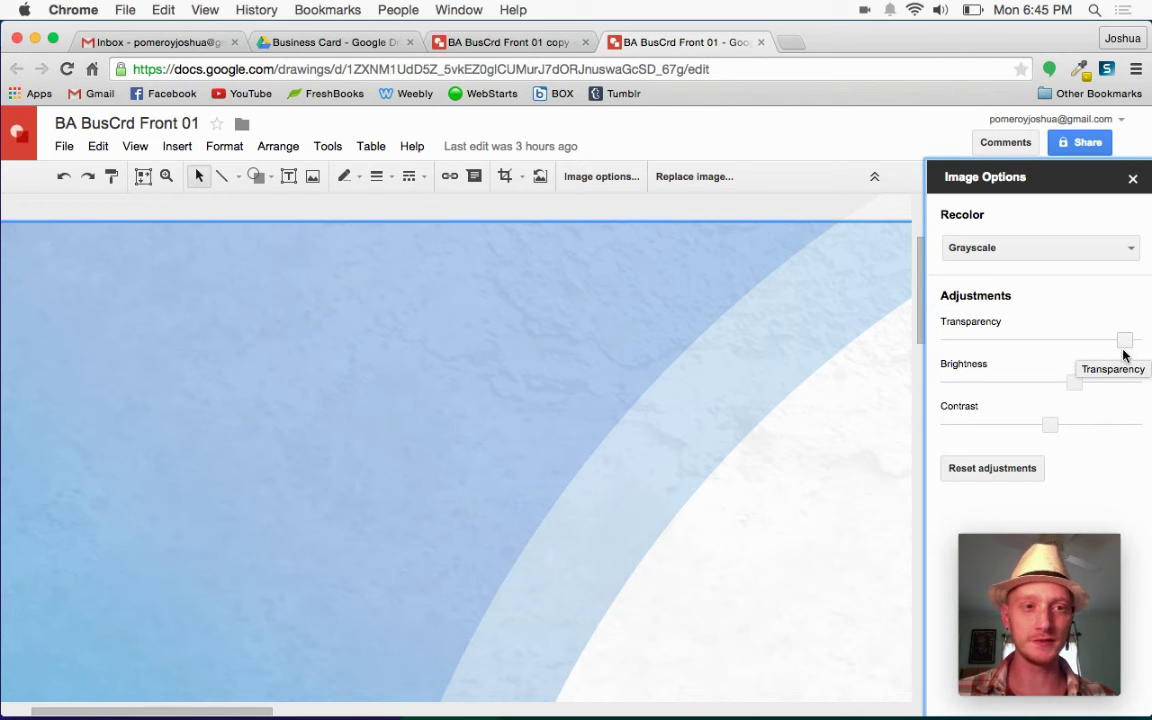
pyautogui.click(1133, 180)
pyautogui.scroll(-10, 455, 490)
pyautogui.scroll(-5, 652, 470)
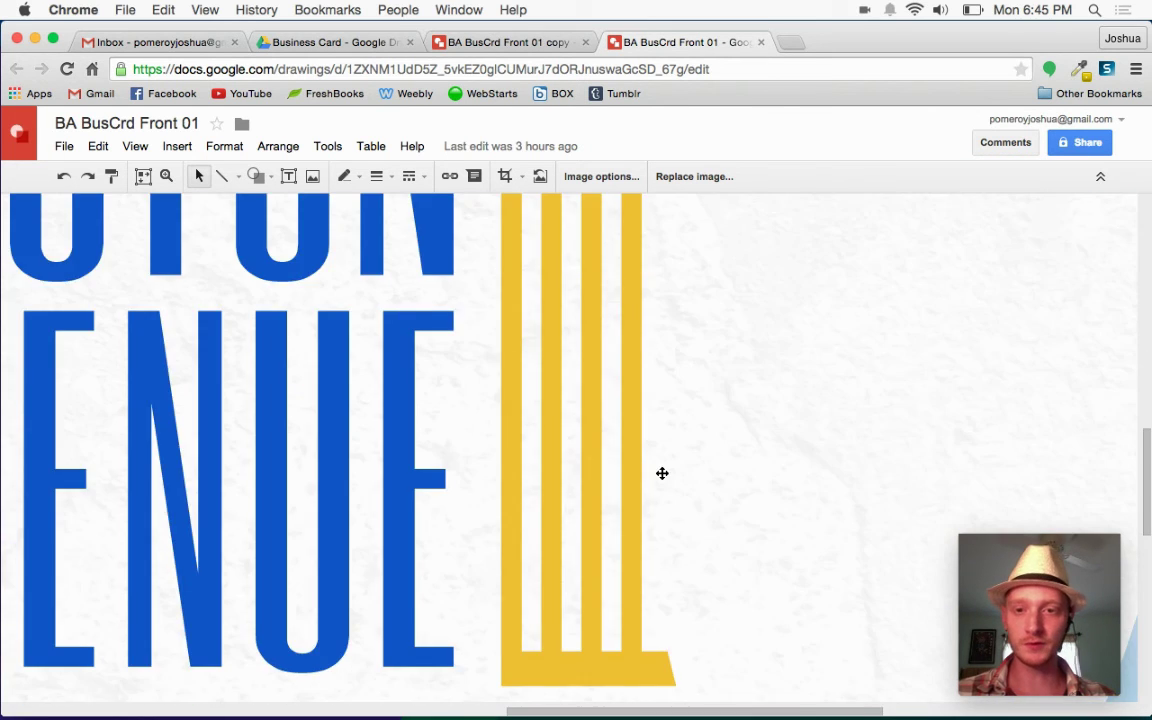
pyautogui.hscroll(-10, 663, 473)
pyautogui.click(143, 176)
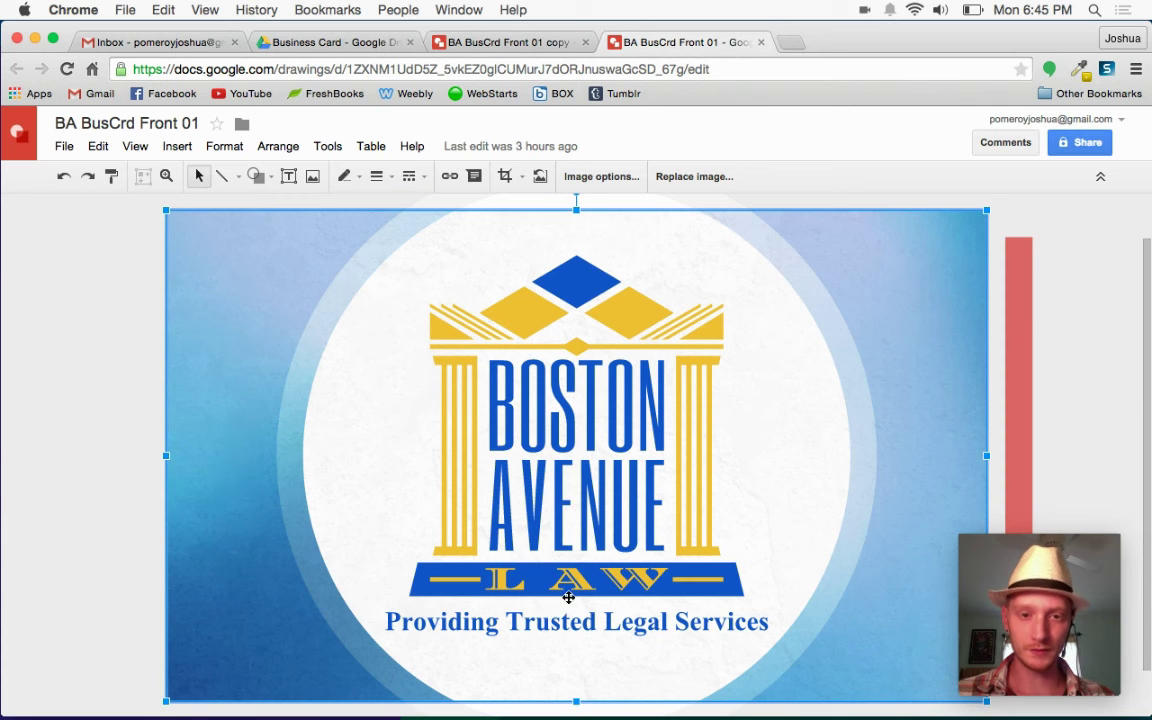
pyautogui.click(512, 617)
pyautogui.click(91, 454)
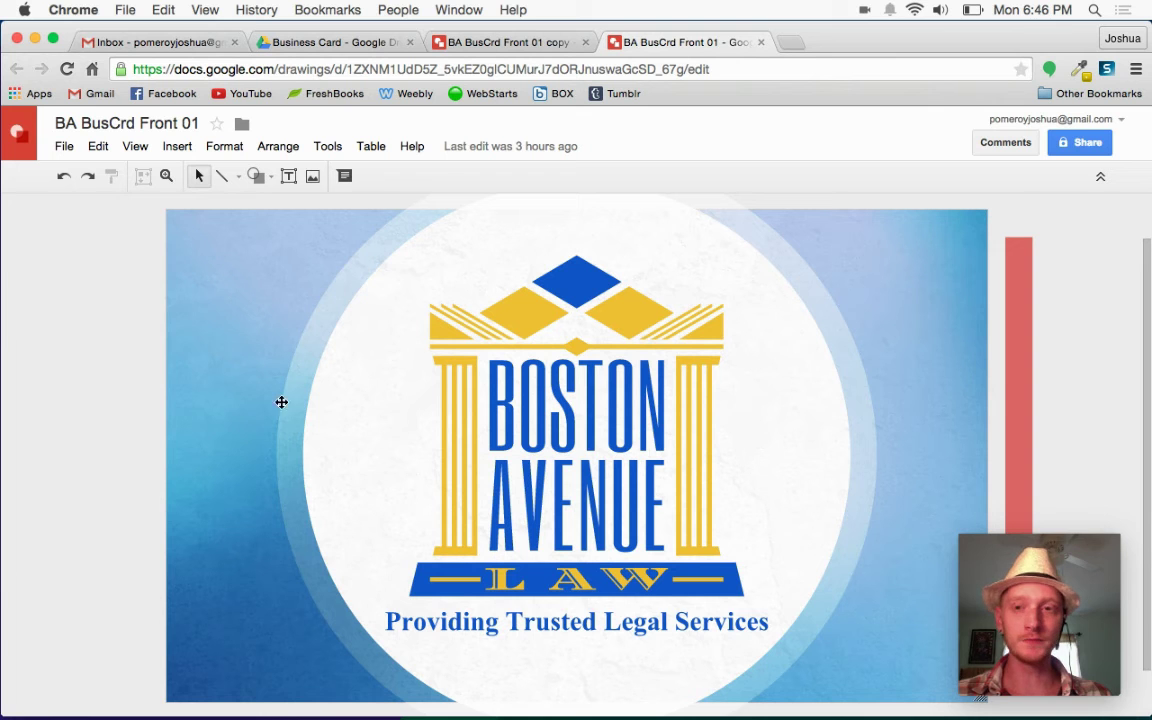
pyautogui.rightClick(86, 298)
pyautogui.moveTo(148, 408)
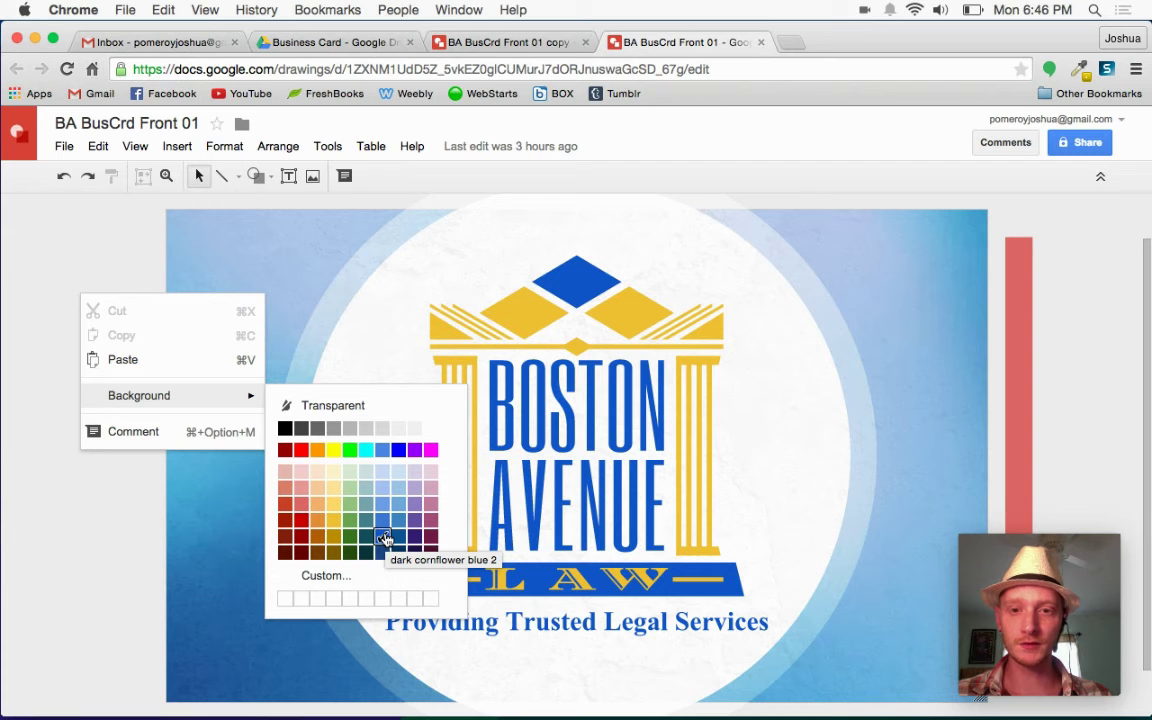
pyautogui.click(88, 540)
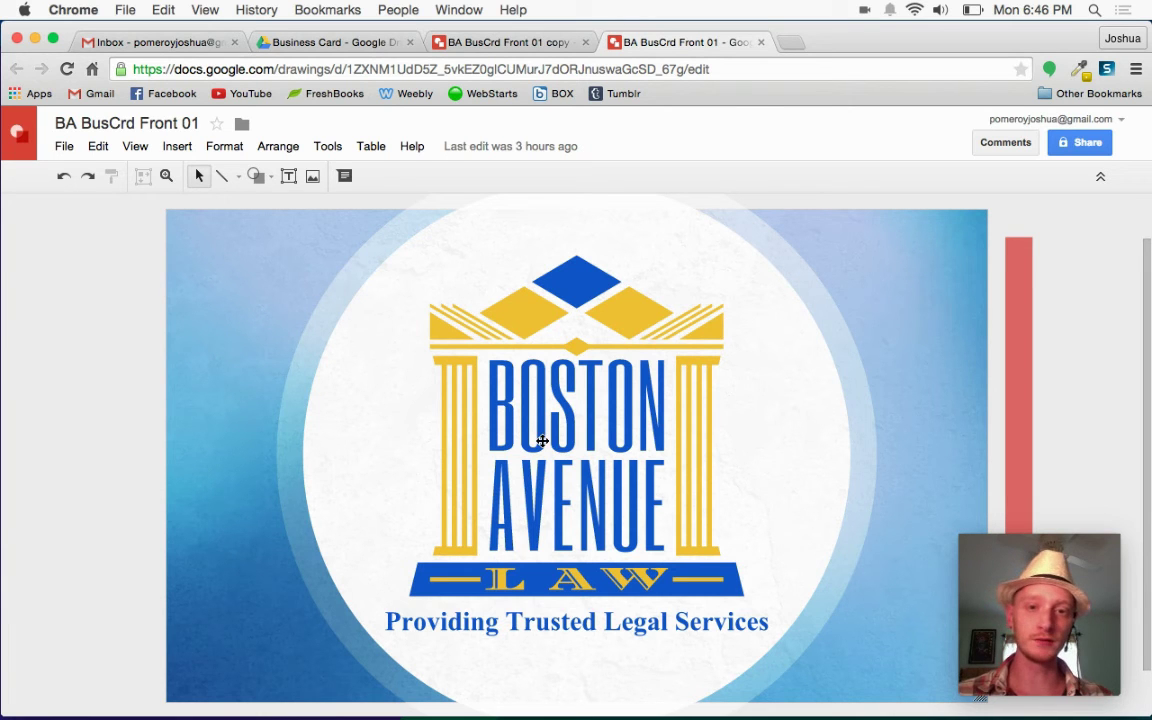
# - Inspect the logo by selecting its group, both yellow diamonds, the blue diamond, and the left rays
pyautogui.click(490, 400)
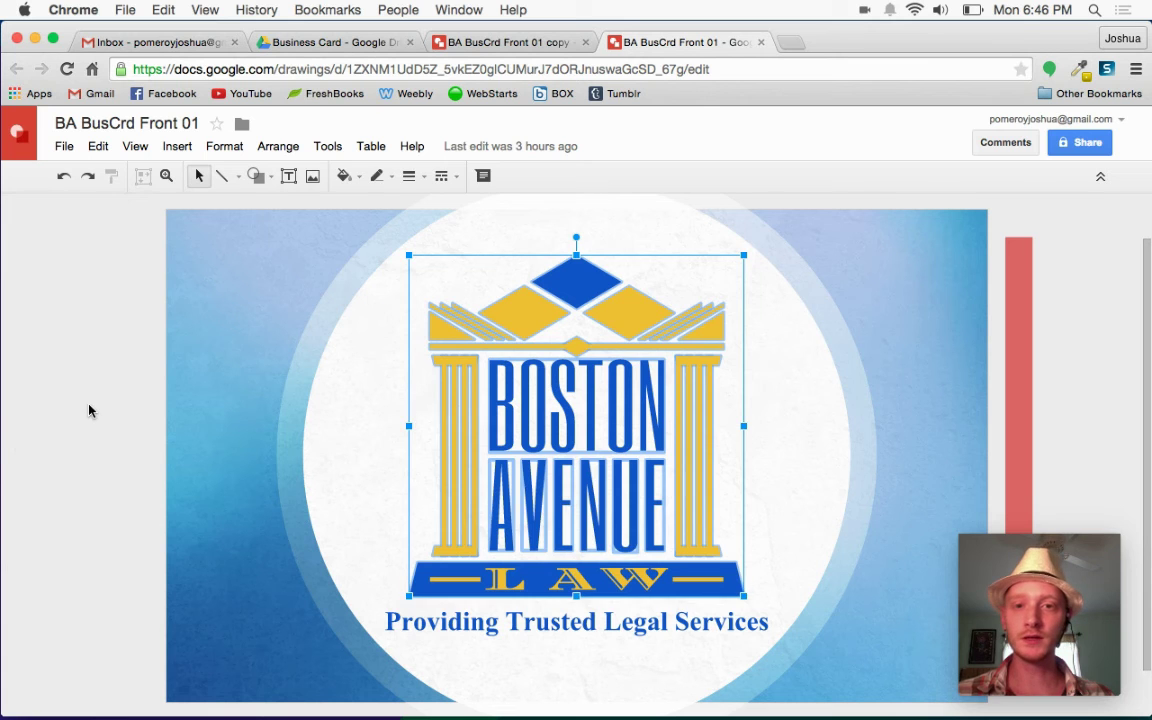
pyautogui.click(79, 363)
pyautogui.click(612, 307)
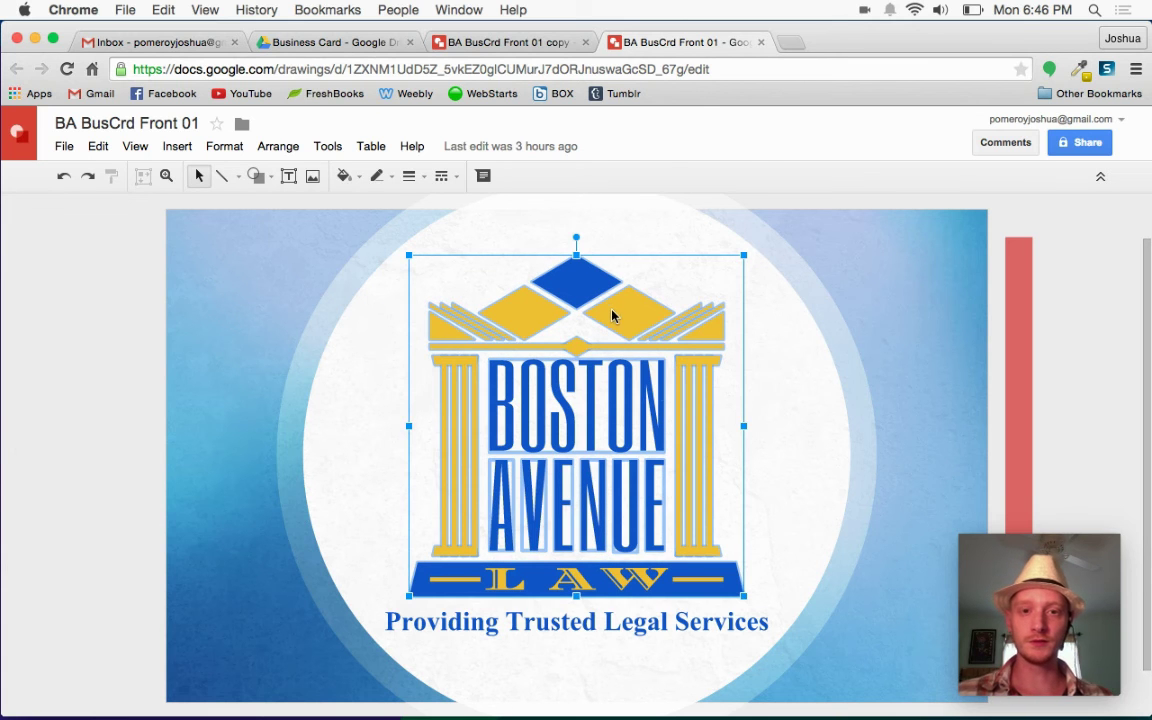
pyautogui.click(639, 319)
pyautogui.click(530, 314)
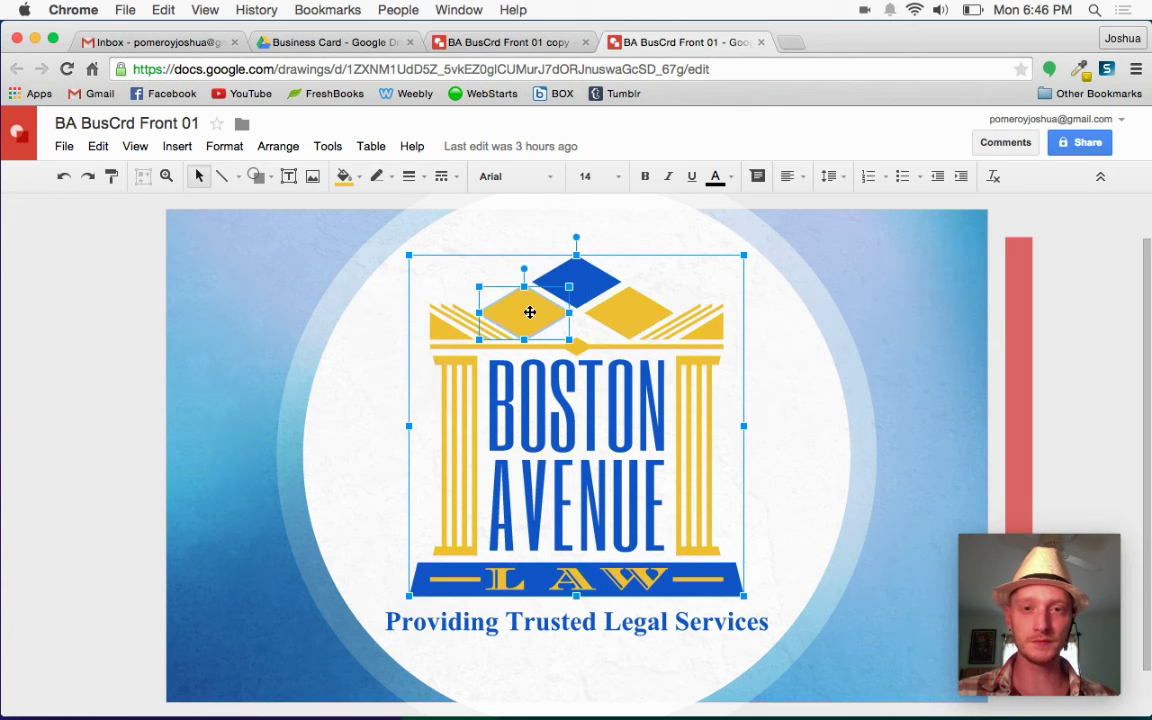
pyautogui.click(596, 277)
pyautogui.click(455, 334)
pyautogui.click(100, 388)
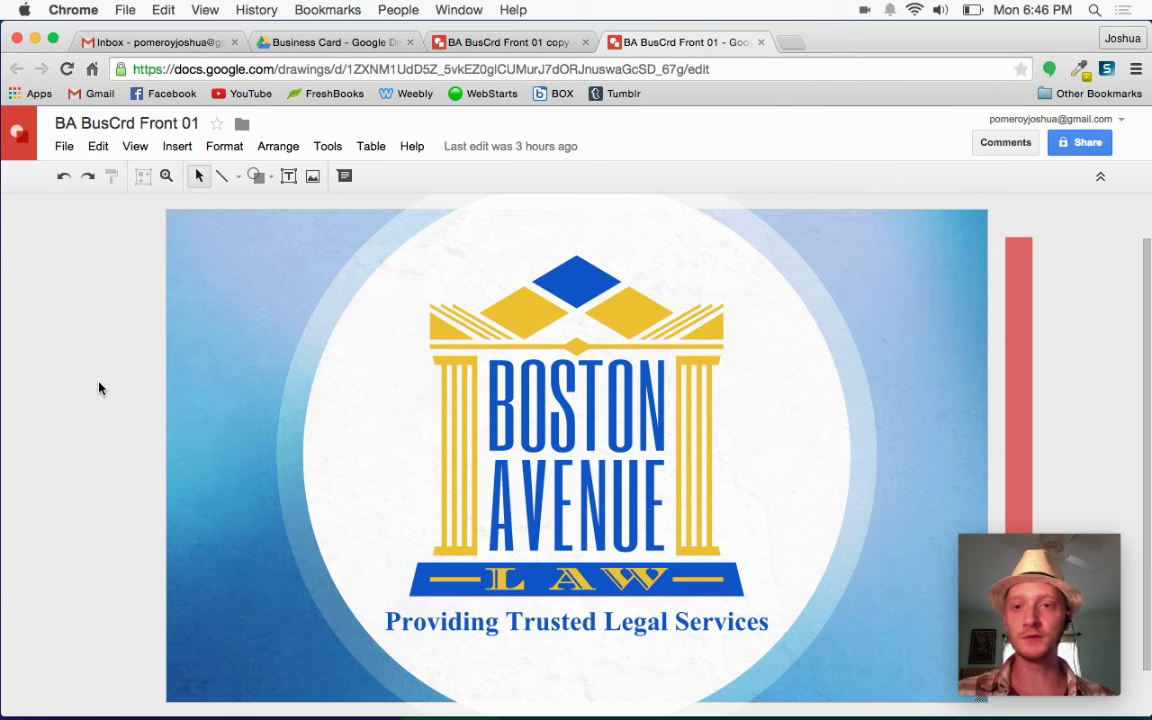
# - Reselect the whole logo group, deselect it, and switch to the BA BusCrd Front 01 copy drawing
pyautogui.click(581, 380)
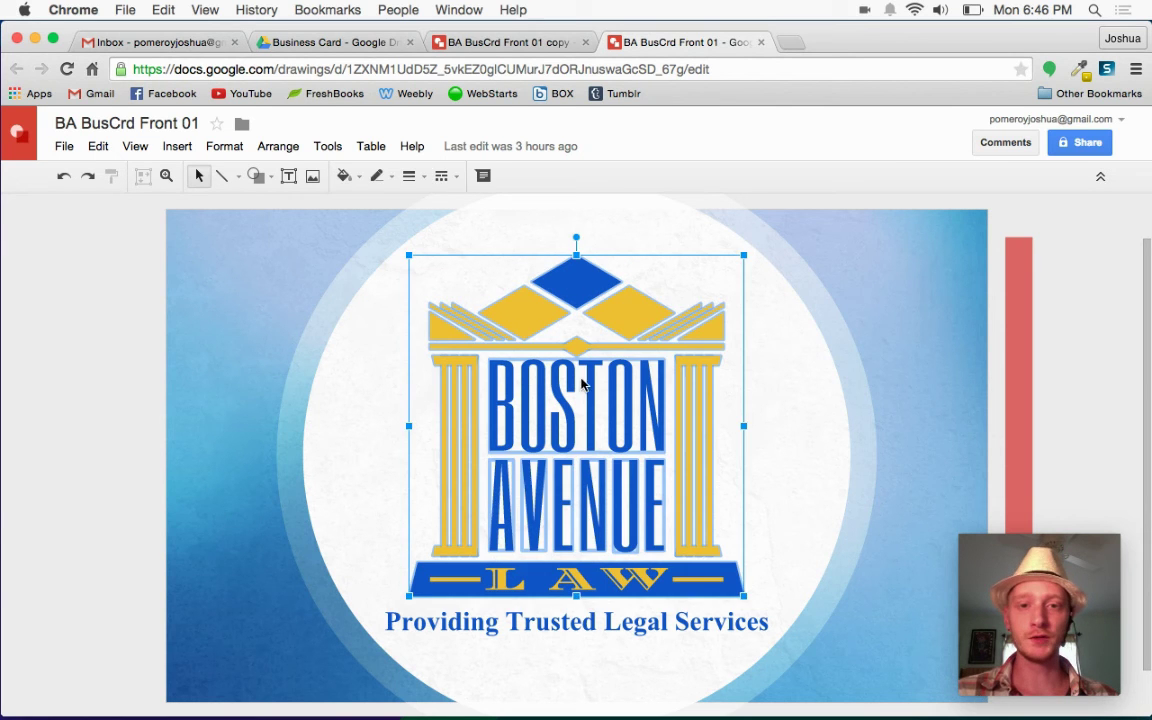
pyautogui.click(100, 412)
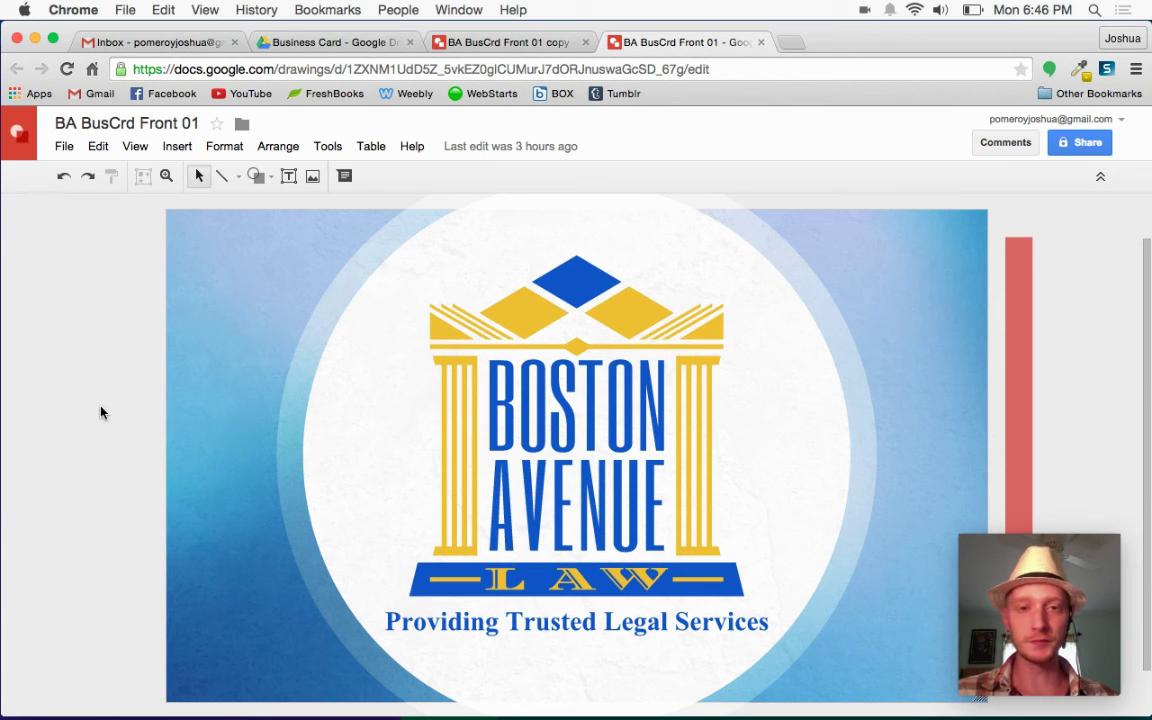
pyautogui.click(513, 42)
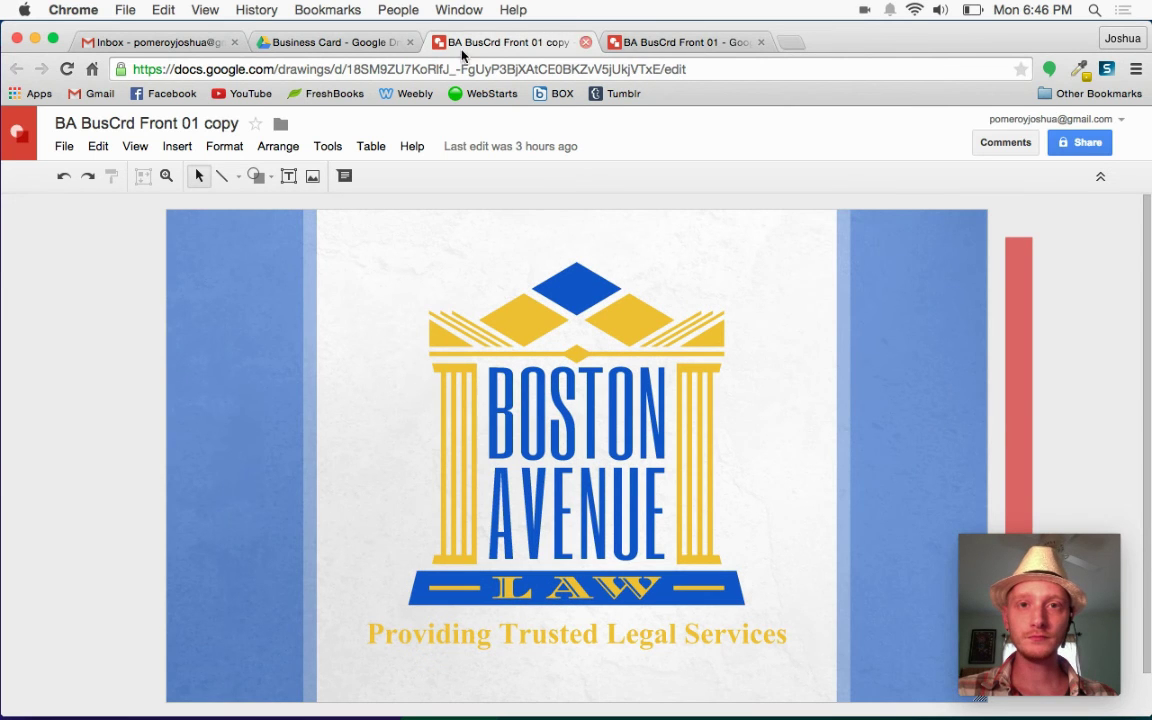
# - Close the front-card copy and open BA BusCrd Back 01 from the Business Card folder
pyautogui.press('super+w')
pyautogui.click(330, 42)
pyautogui.click(399, 481)
pyautogui.doubleClick(329, 347)
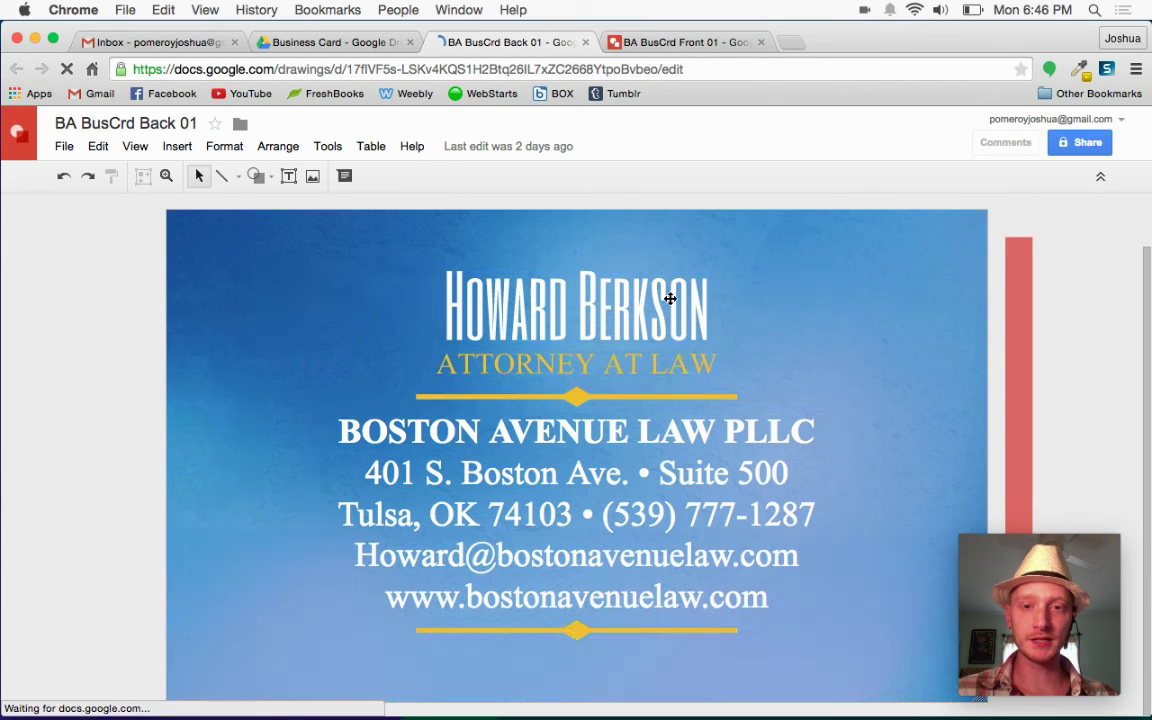
# - Inspect the back card's contact text group, address line and gold divider, then clear the selection
pyautogui.click(681, 361)
pyautogui.click(681, 361)
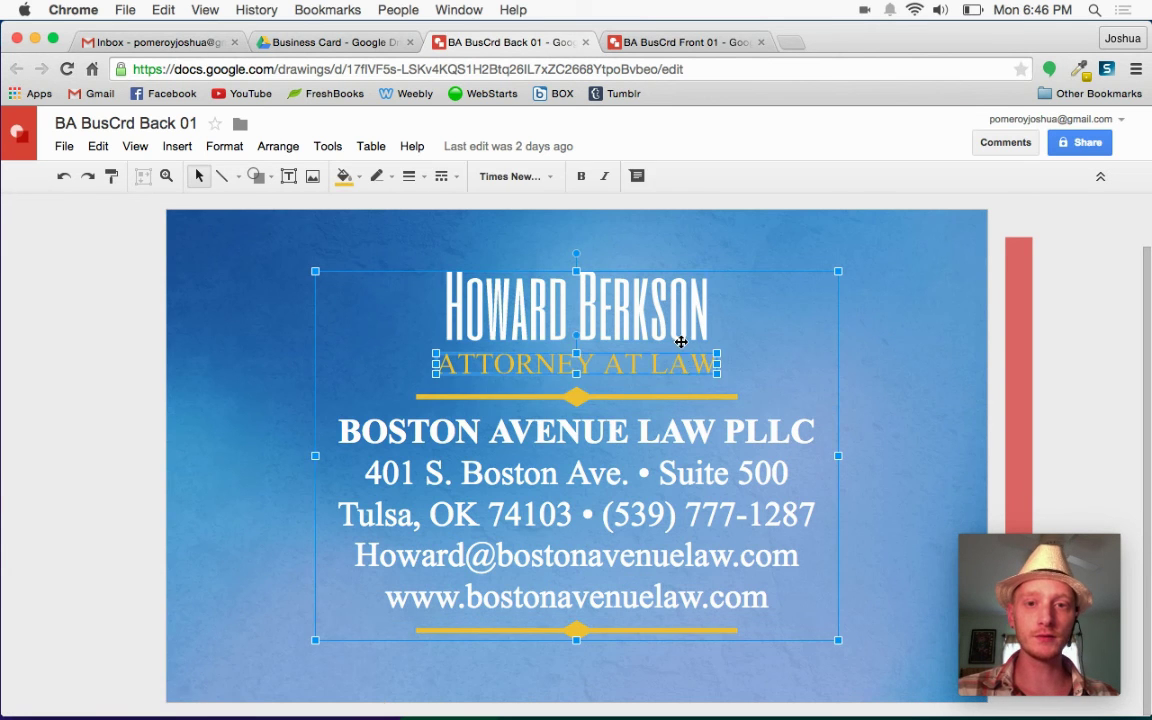
pyautogui.click(658, 473)
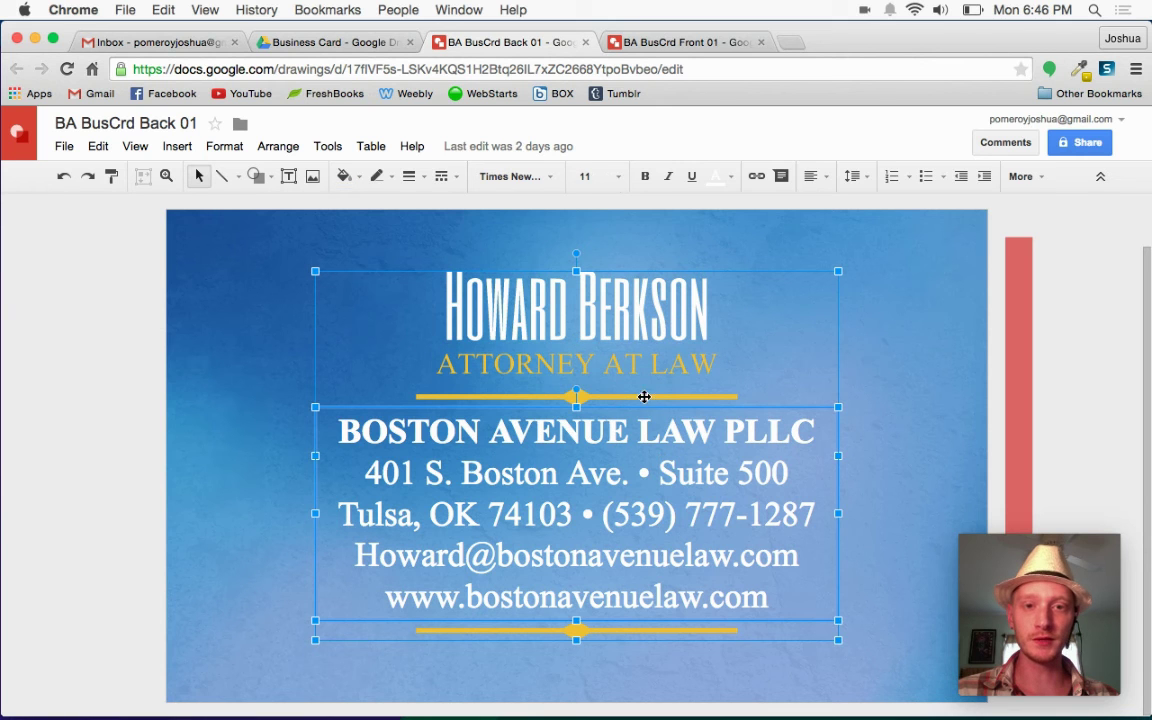
pyautogui.click(648, 397)
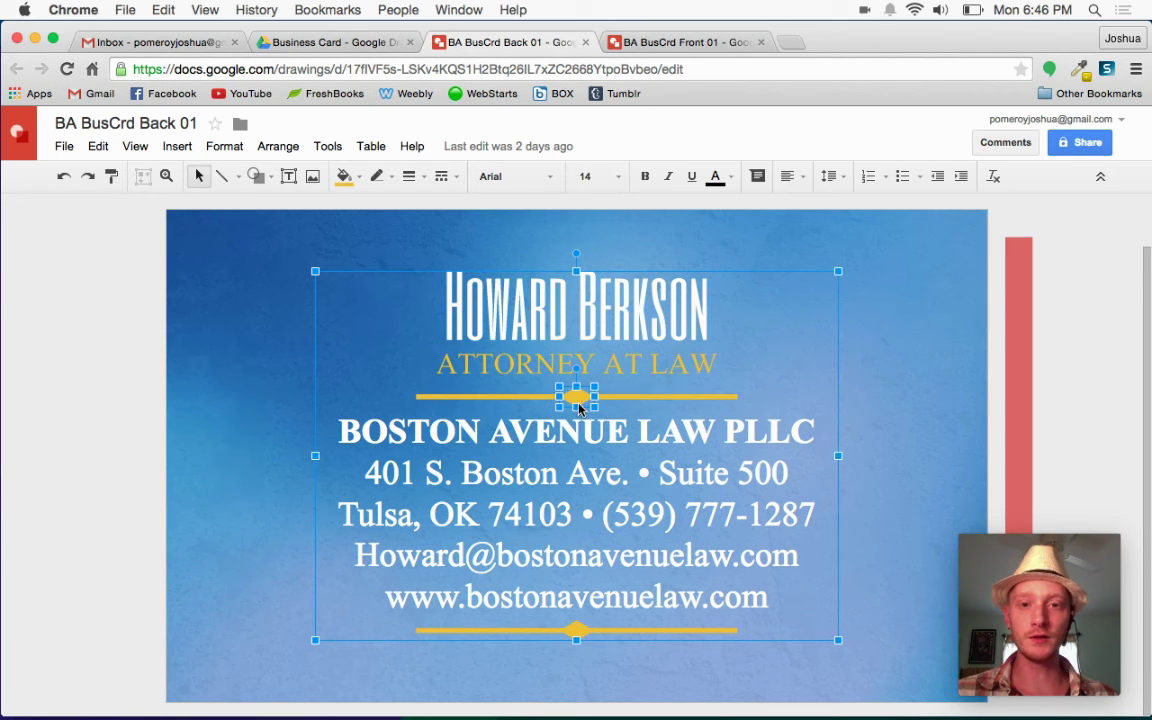
pyautogui.click(138, 414)
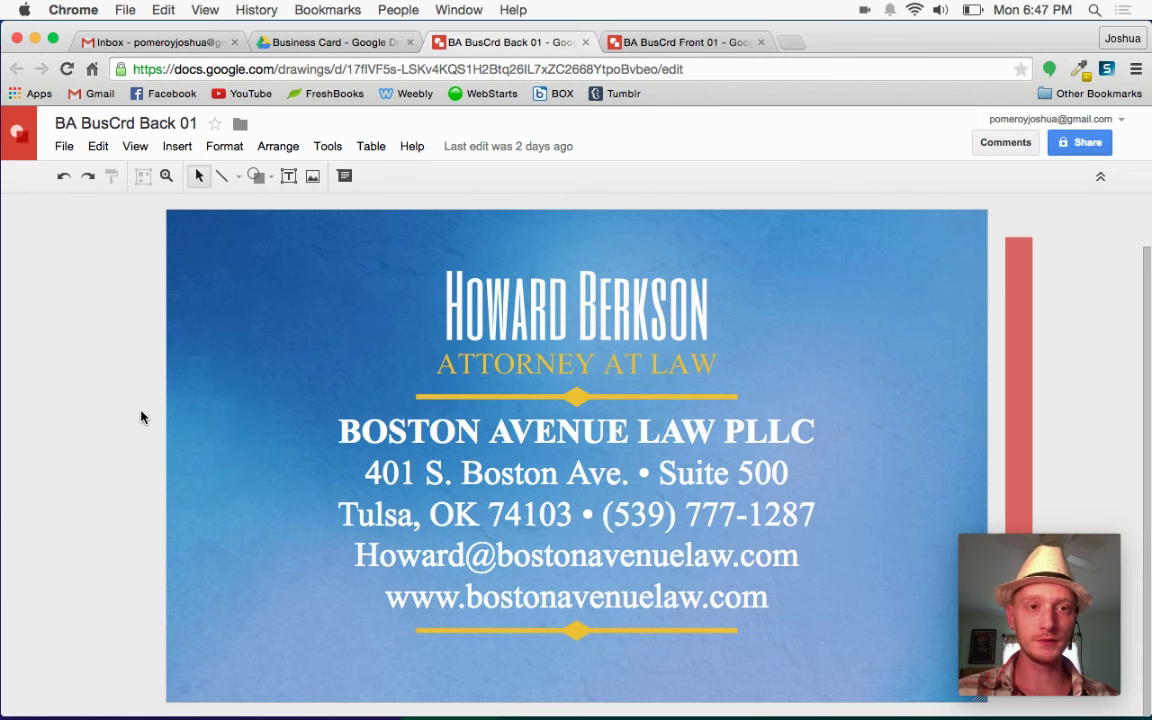
pyautogui.scroll(2, 141, 417)
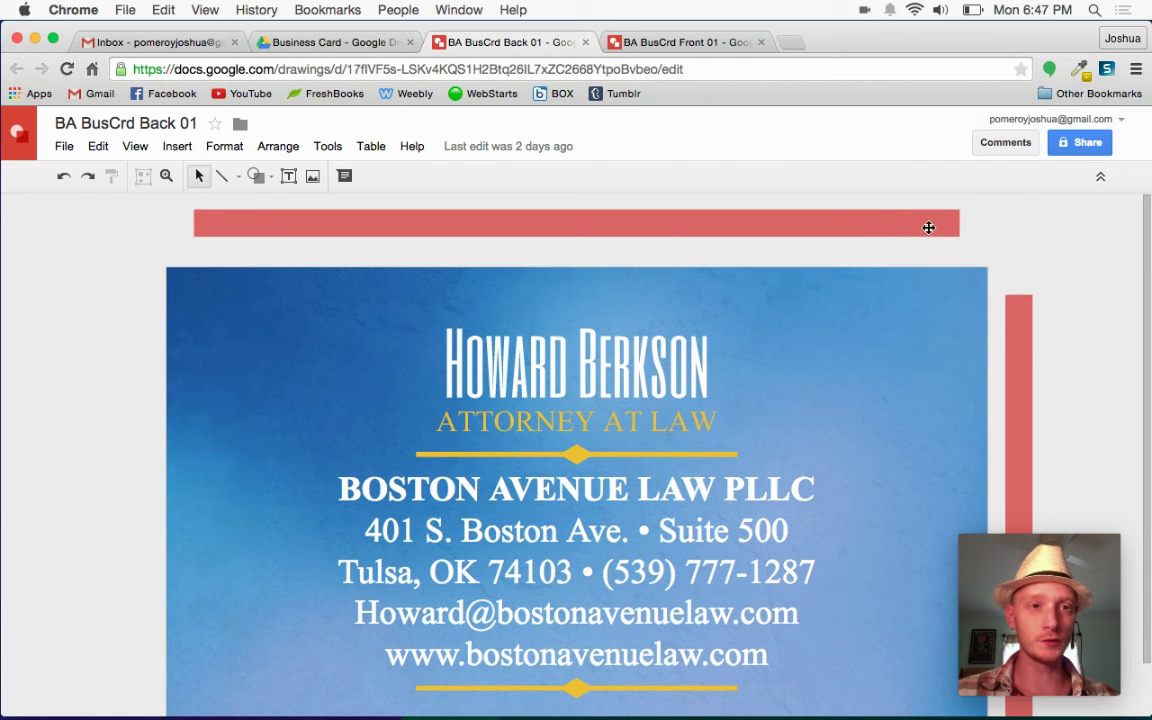
# - Select the red margin bars and drag the top bar down onto the card's top edge
pyautogui.click(930, 226)
pyautogui.click(1018, 320)
pyautogui.click(925, 228)
pyautogui.click(1016, 378)
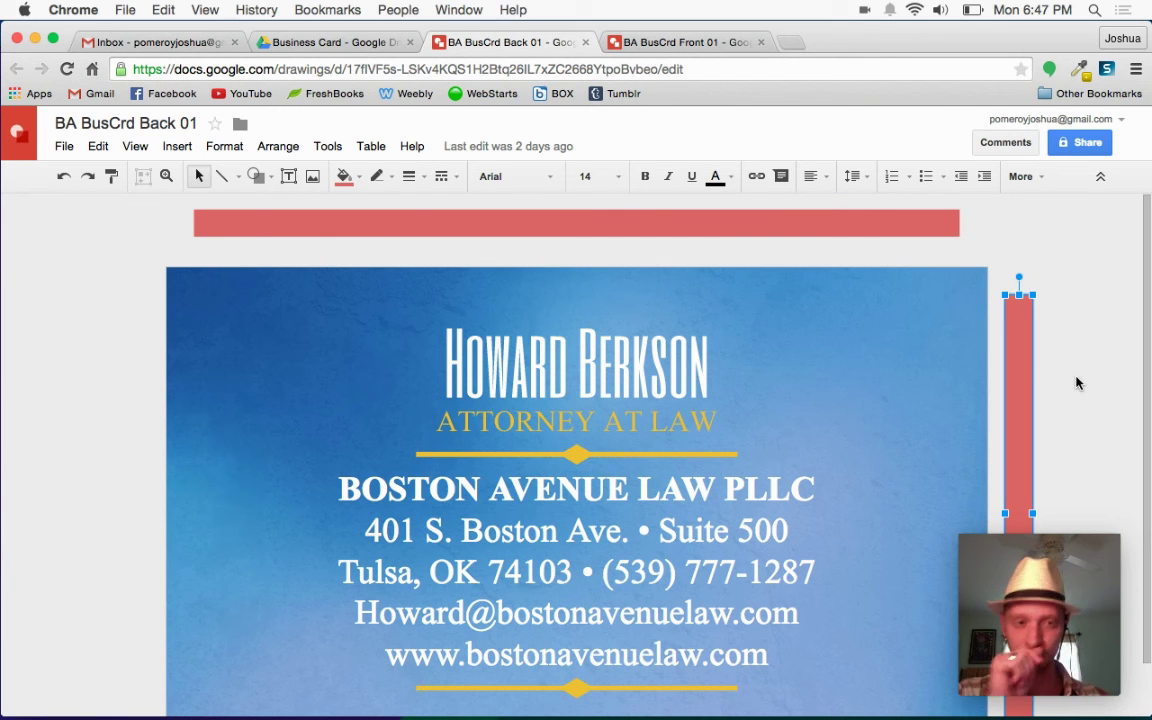
pyautogui.scroll(-1, 1077, 383)
pyautogui.scroll(-2, 1077, 383)
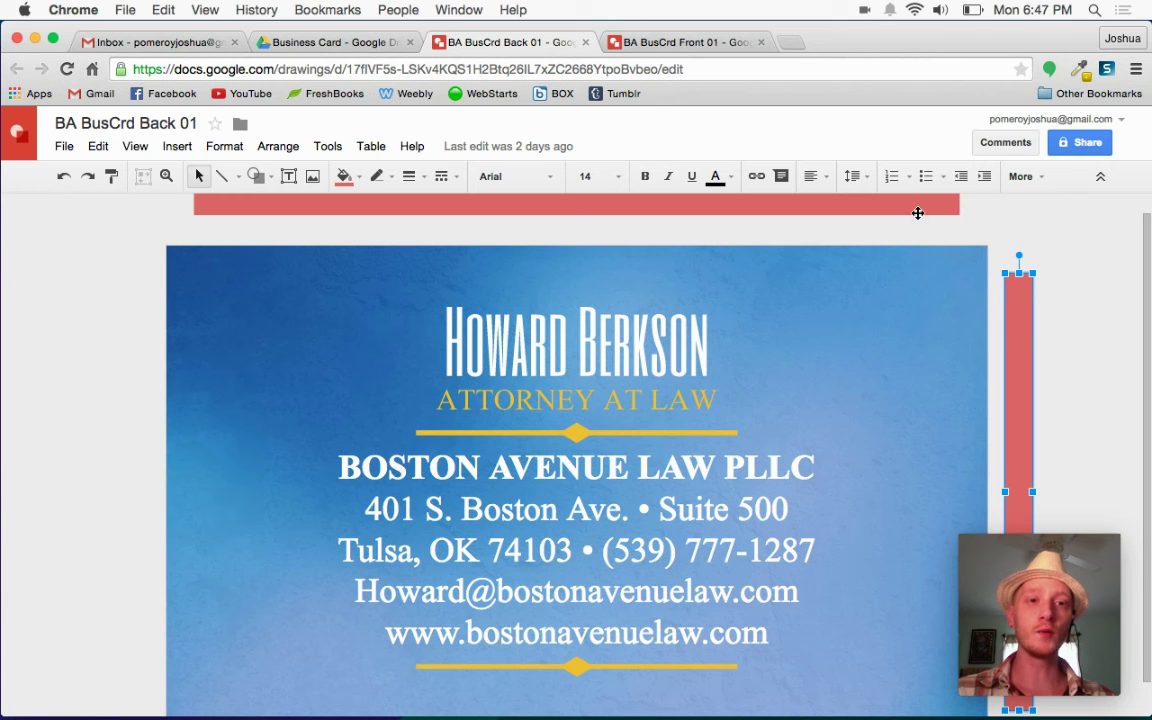
pyautogui.click(827, 205)
pyautogui.moveTo(800, 205); pyautogui.dragTo(808, 266)
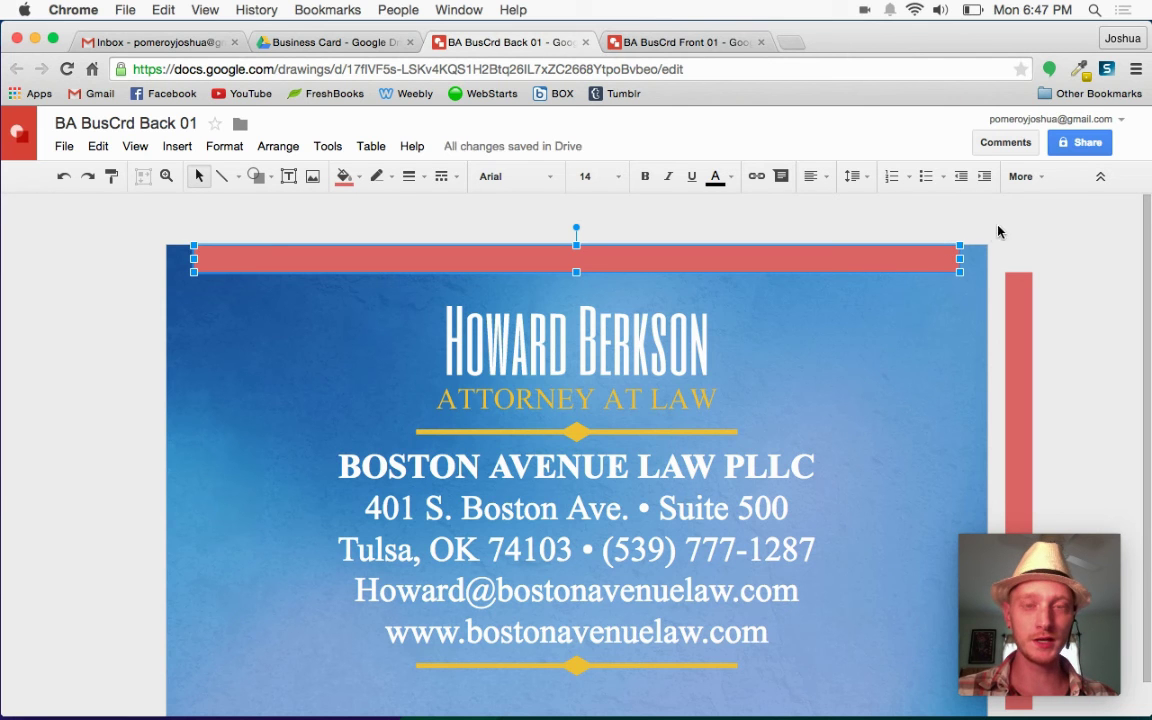
pyautogui.scroll(-1, 940, 339)
pyautogui.scroll(1, 940, 339)
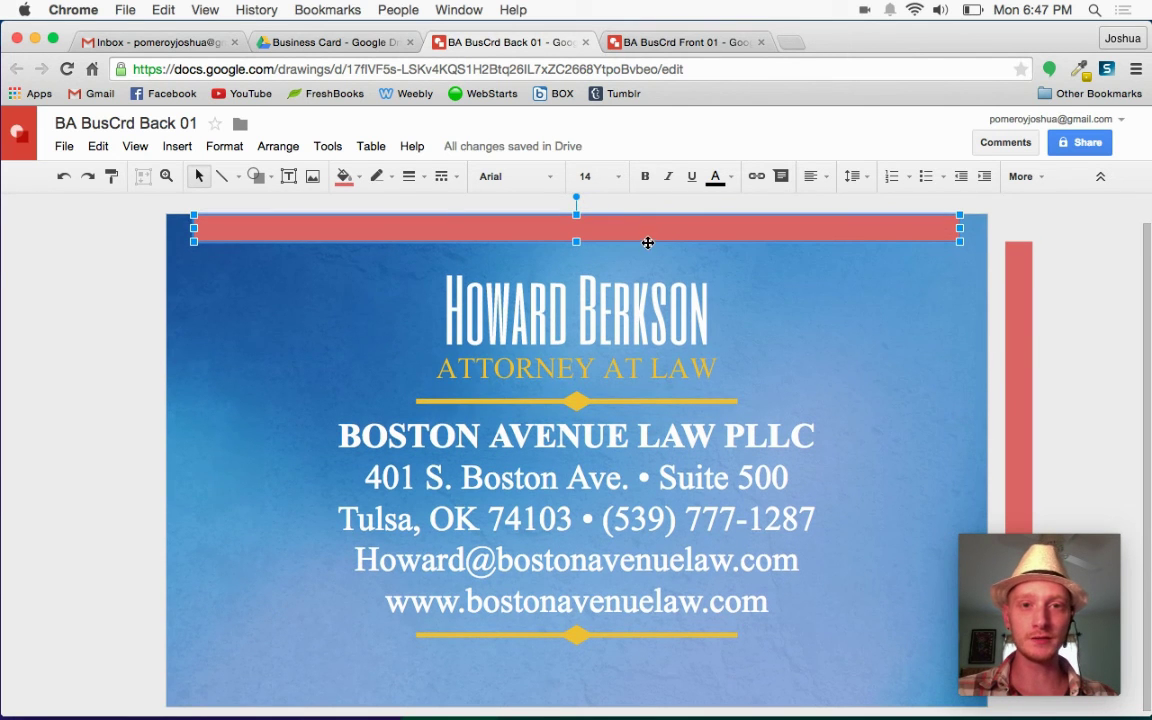
# - Align the vertical bar to the card's right edge, then nudge both bars just outside the card
pyautogui.moveTo(1018, 391)
pyautogui.mouseDown()
pyautogui.moveTo(972, 386)
pyautogui.moveTo(1010, 394)
pyautogui.mouseUp()
pyautogui.press('Right')
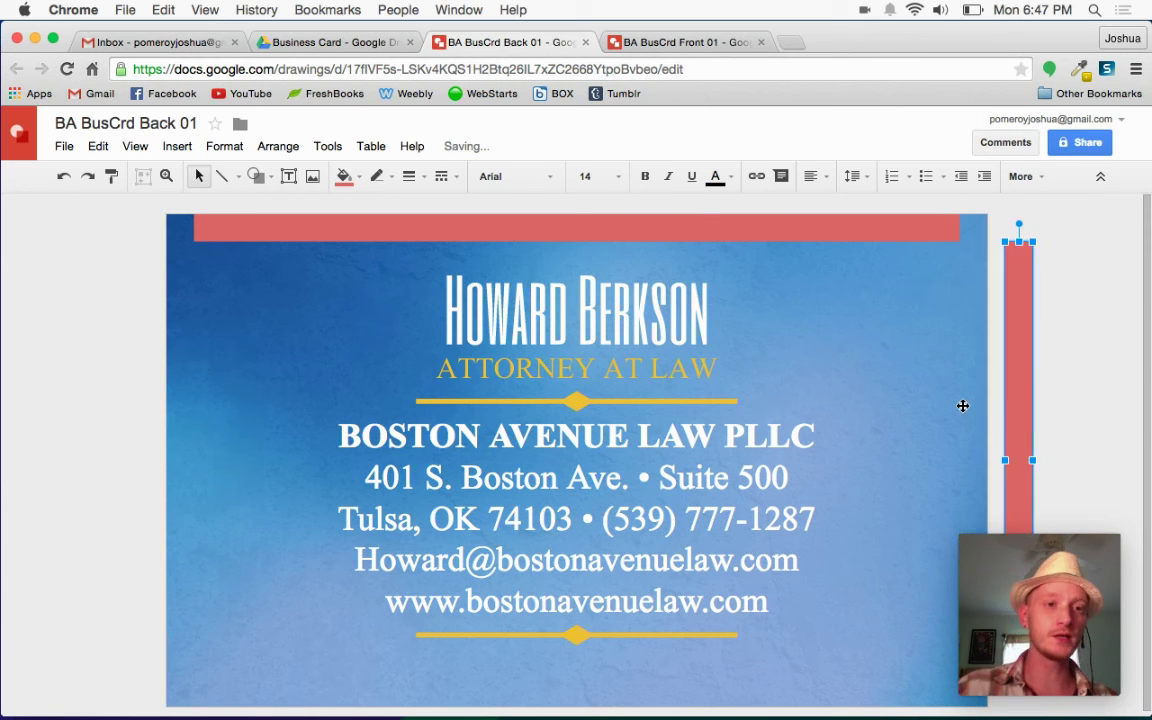
pyautogui.click(821, 237)
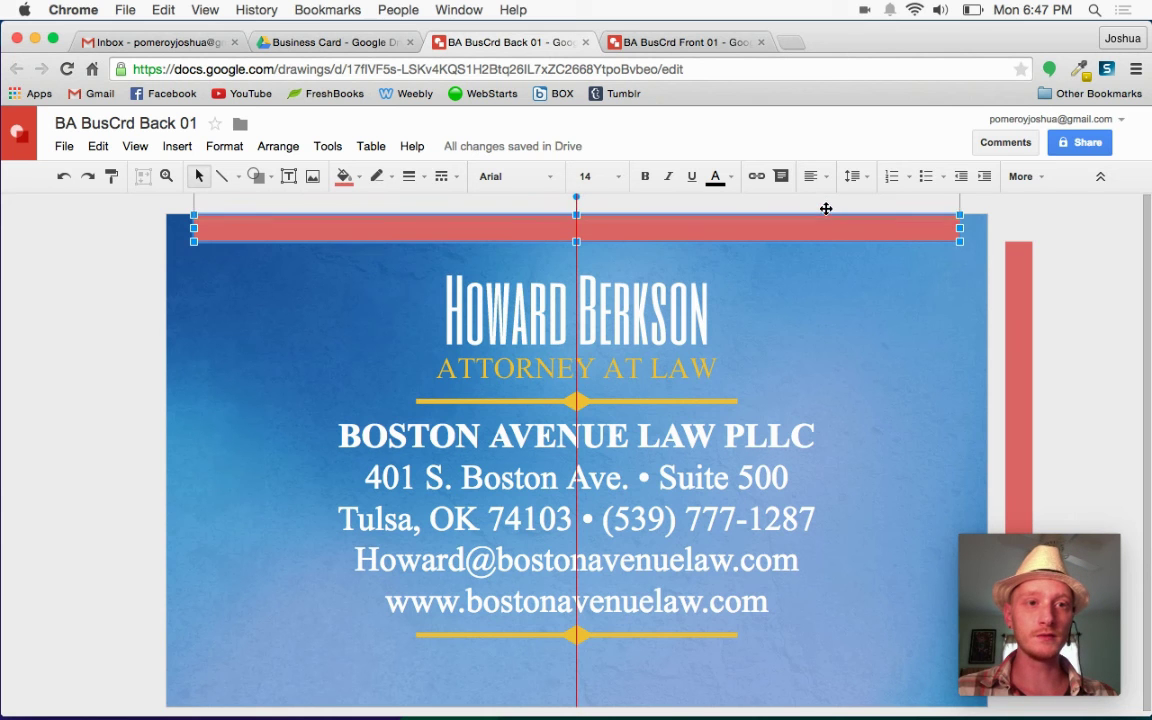
pyautogui.press('Up')
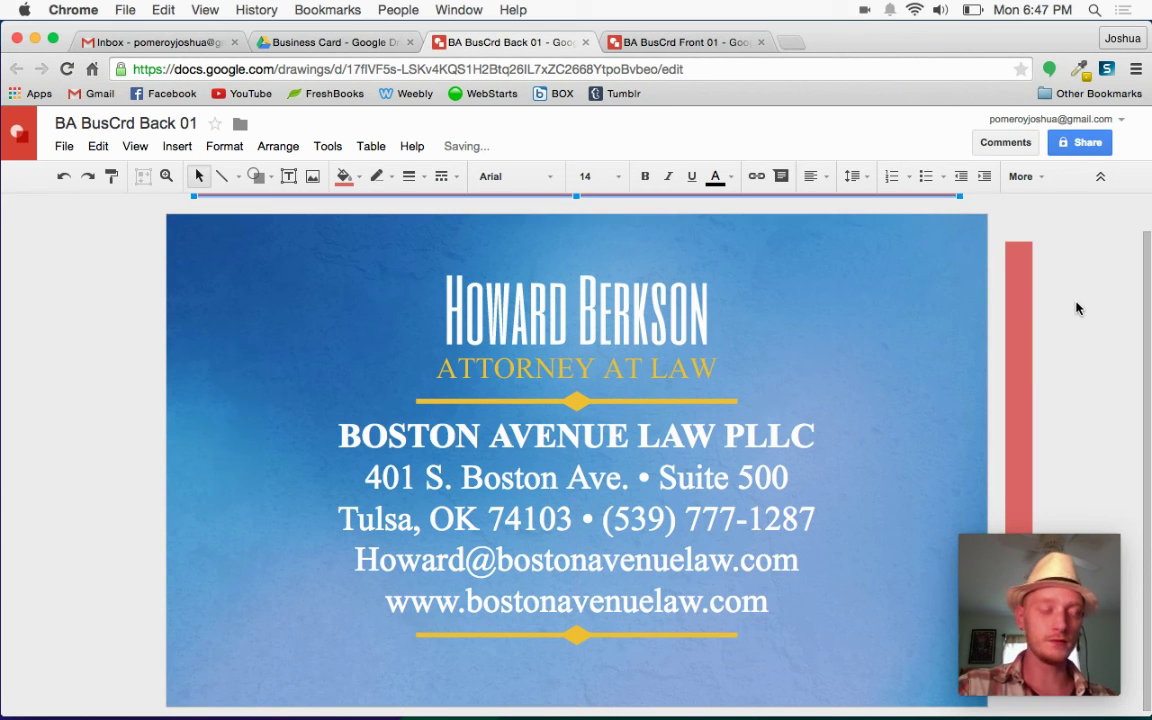
pyautogui.click(1080, 340)
pyautogui.scroll(-1, 1079, 353)
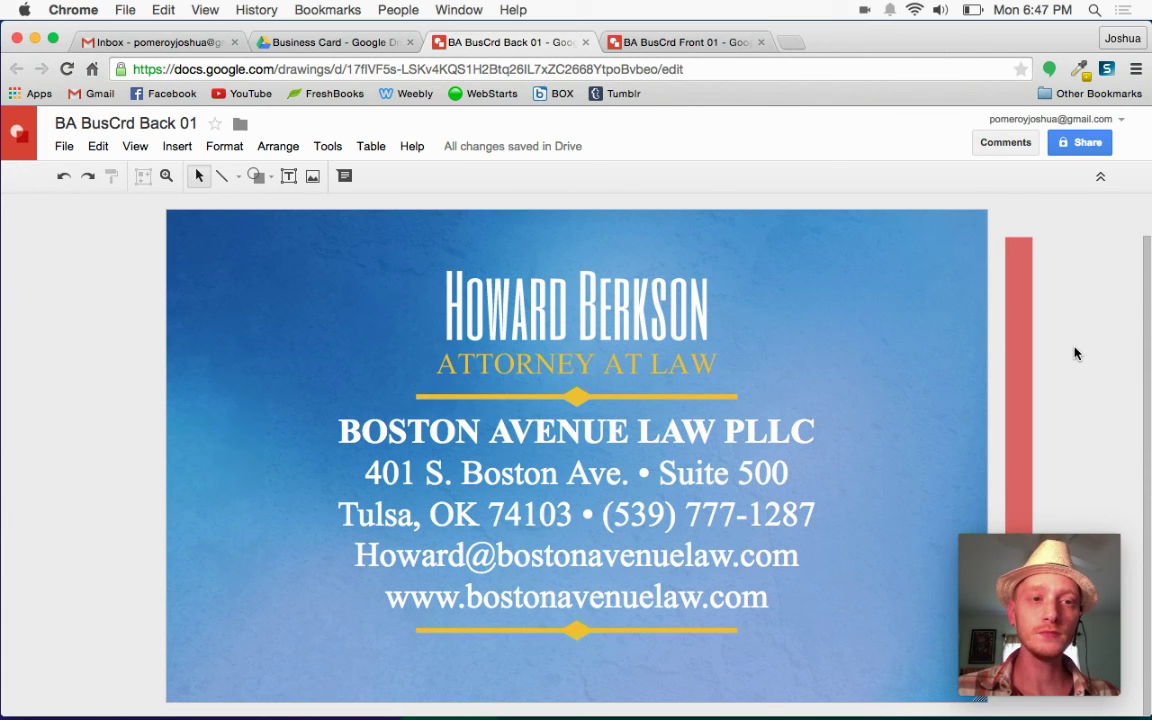
pyautogui.scroll(1, 1076, 353)
pyautogui.scroll(-1, 1076, 353)
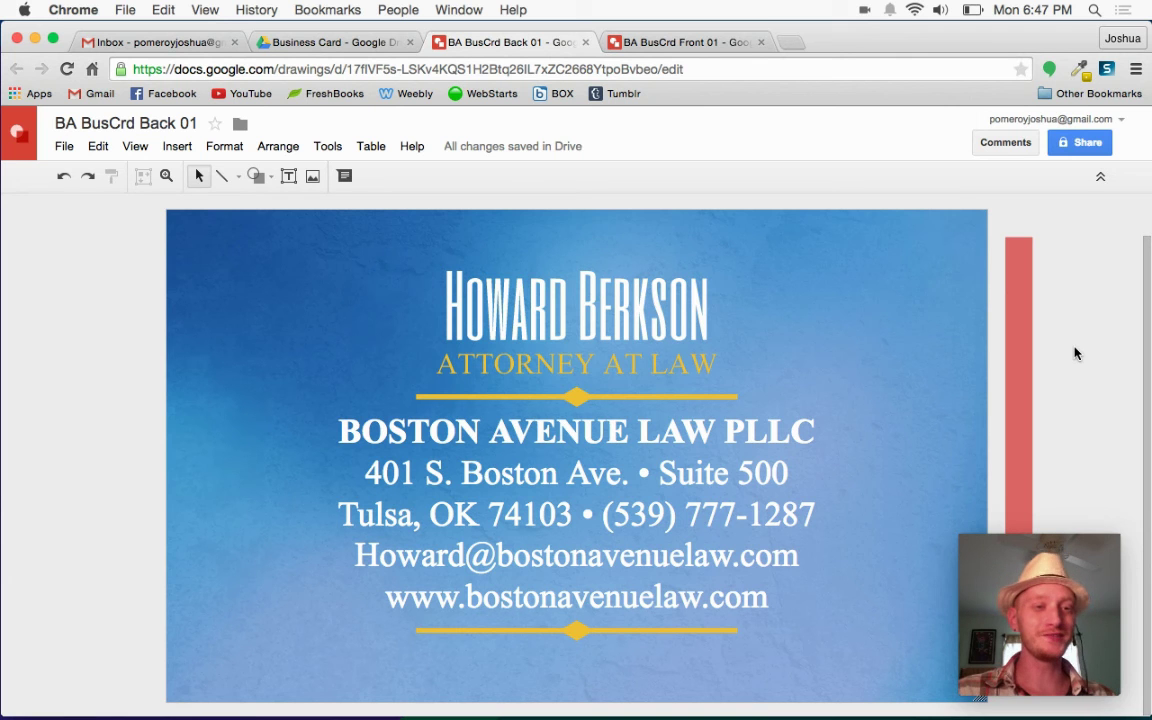
pyautogui.scroll(1, 1076, 353)
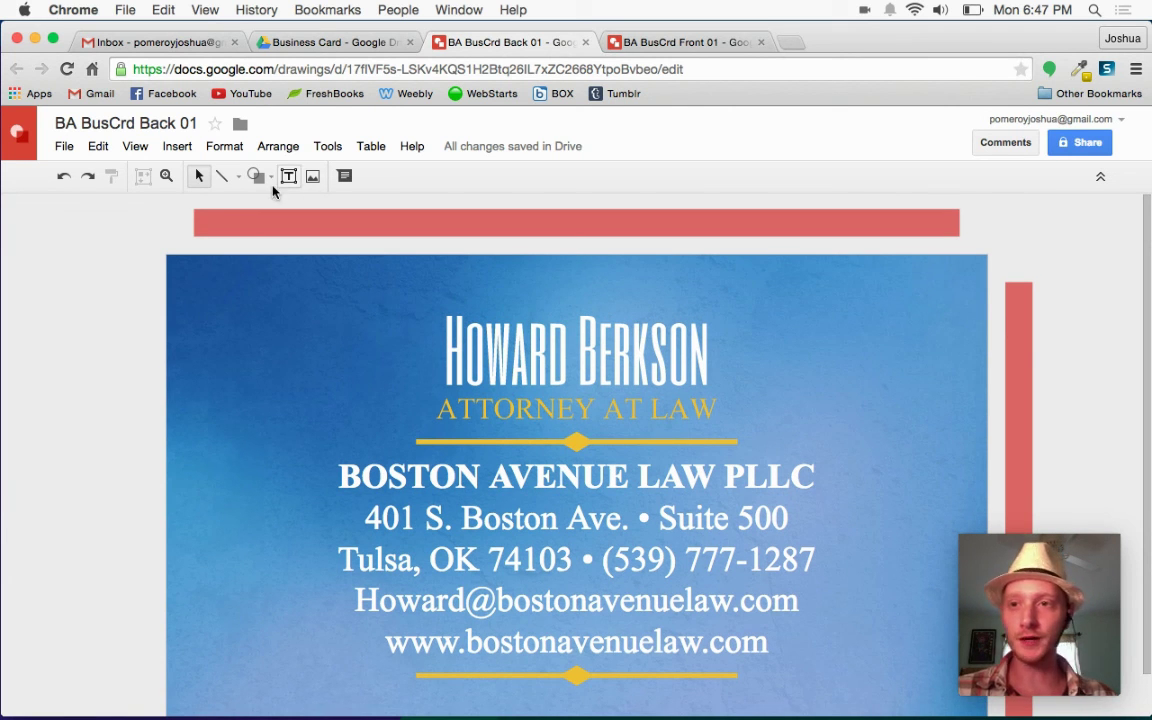
pyautogui.click(62, 146)
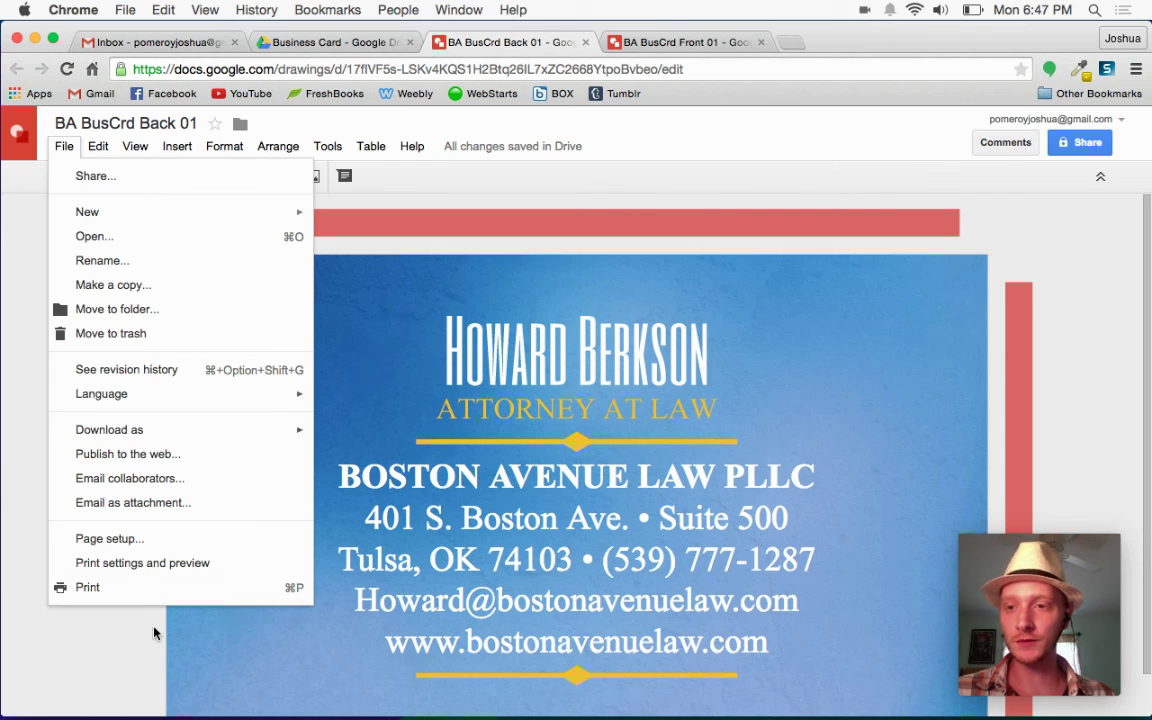
pyautogui.click(142, 540)
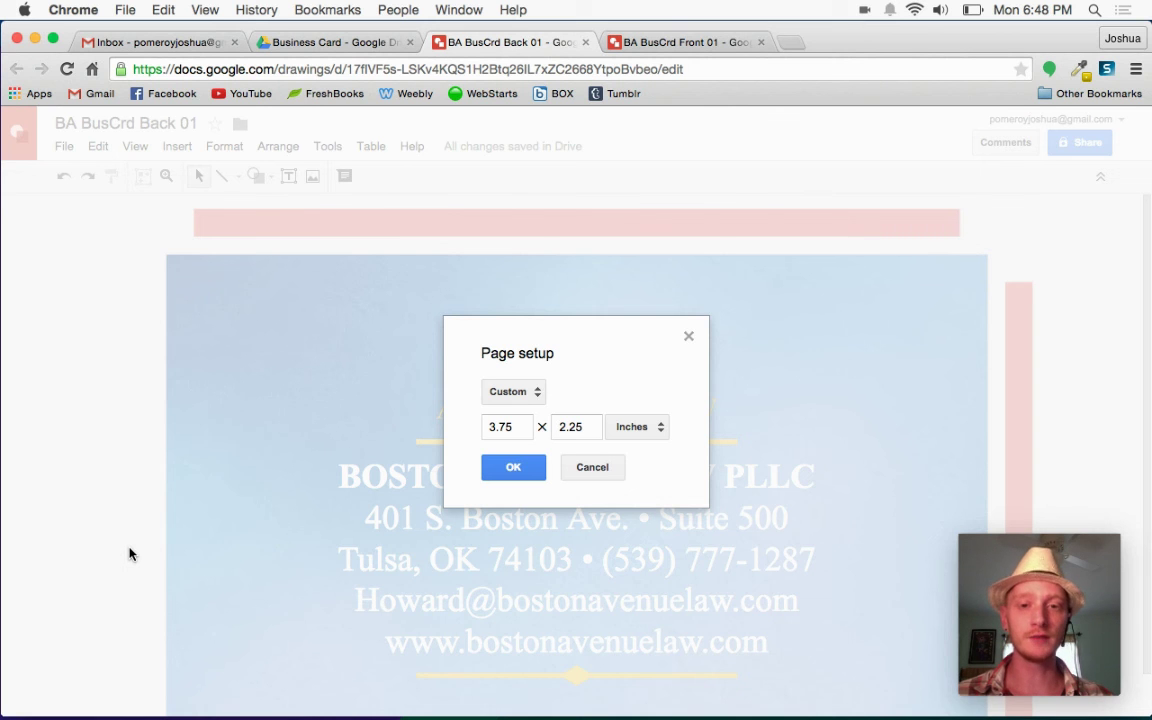
pyautogui.click(531, 424)
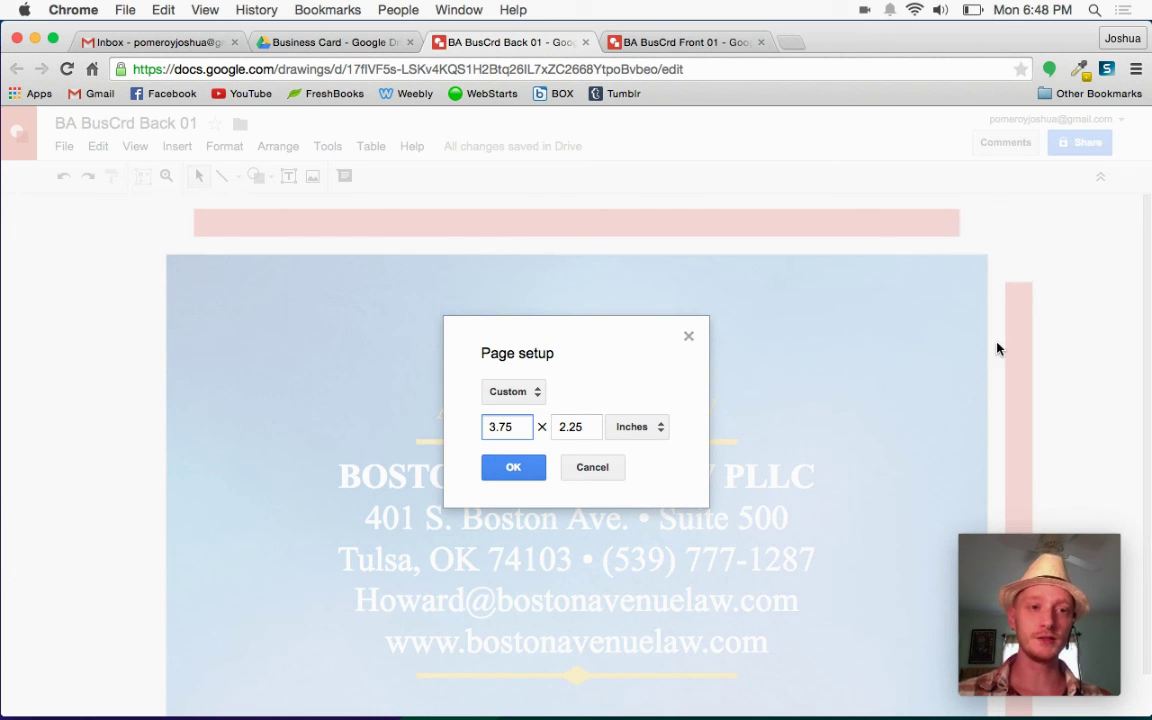
pyautogui.press('Return')
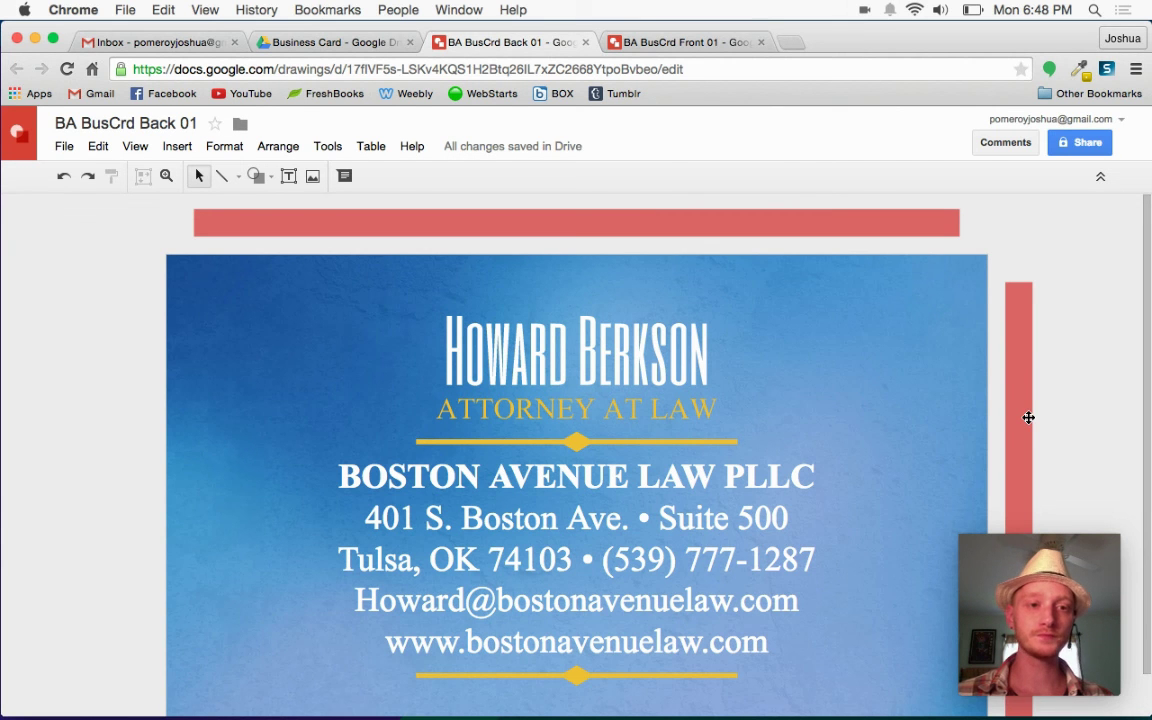
# - Adjust the vertical red bar on the card, then deselect it
pyautogui.moveTo(1028, 417)
pyautogui.mouseDown()
pyautogui.moveTo(977, 411)
pyautogui.moveTo(1028, 417)
pyautogui.mouseUp()
pyautogui.click(1078, 429)
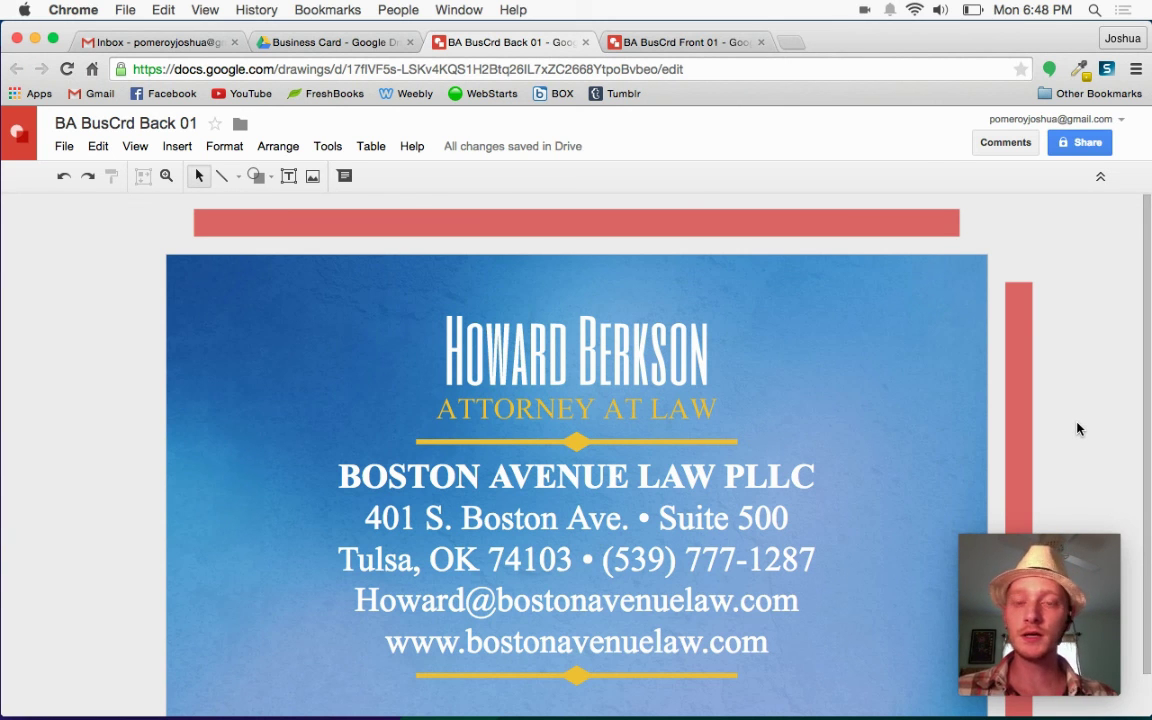
pyautogui.scroll(-1, 1078, 429)
pyautogui.scroll(1, 1078, 429)
pyautogui.scroll(-1, 1078, 429)
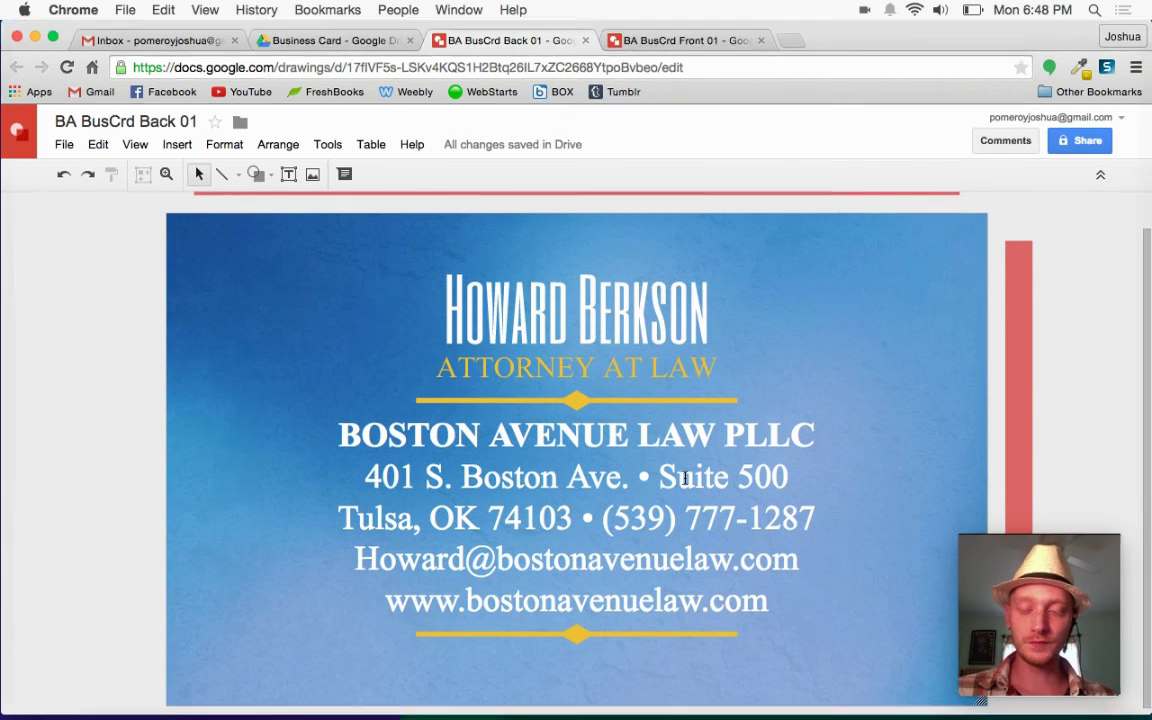
# - Show the desktop and Quick Look the BA BusCrd Front and Back images
pyautogui.press('F11')
pyautogui.click(1039, 329)
pyautogui.moveTo(1030, 272); pyautogui.dragTo(1085, 380)
pyautogui.press('space')
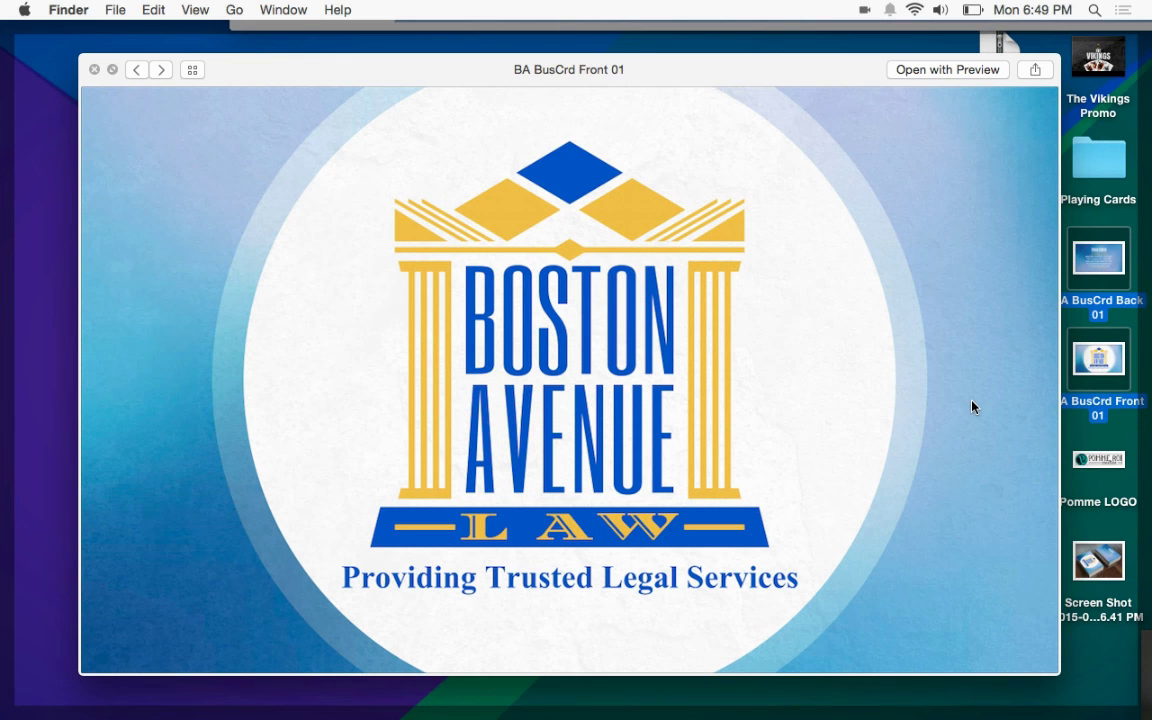
# - Preview BA BusCrd Back 01, then the Screen Shot 2015-06-01 mock-up of both card stacks
pyautogui.press('Up')
pyautogui.press('Down')
pyautogui.press('Down')
pyautogui.press('Up')
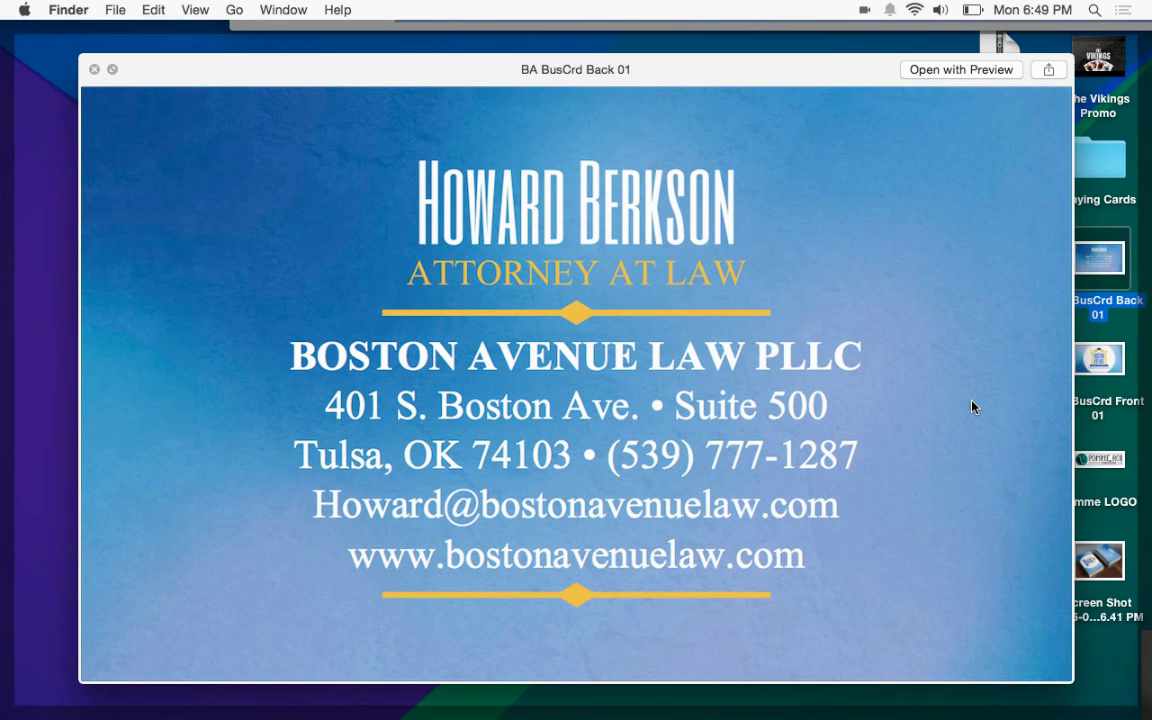
pyautogui.click(1103, 583)
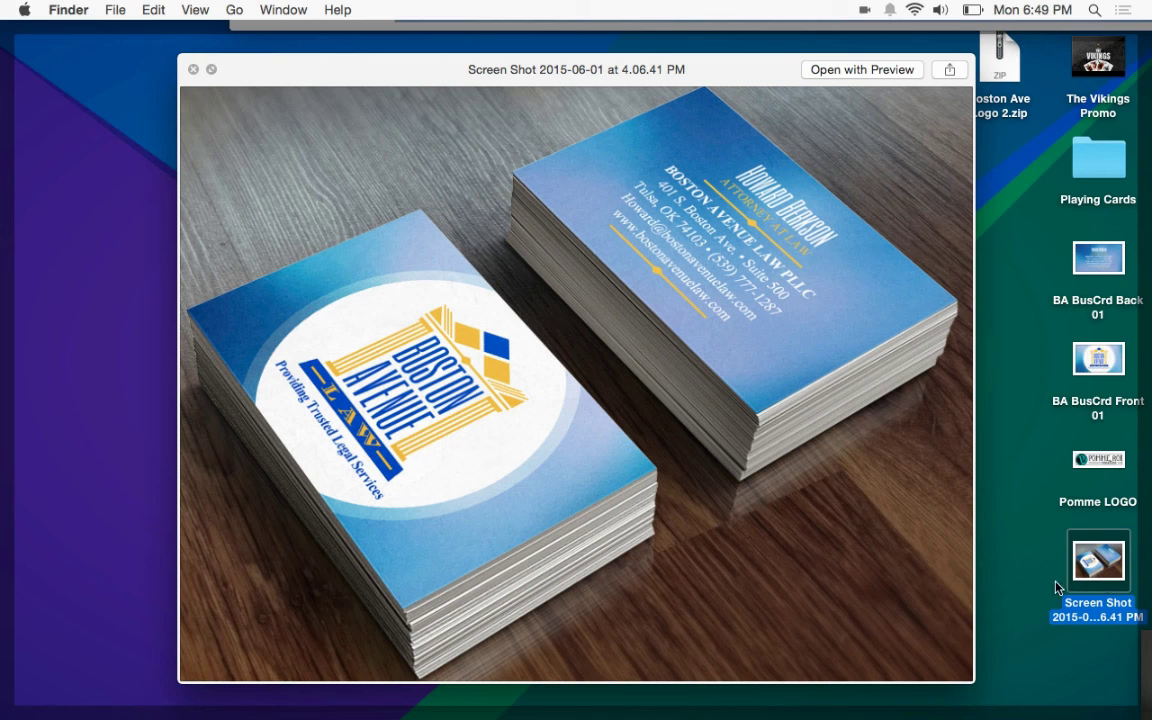
pyautogui.press('F11')
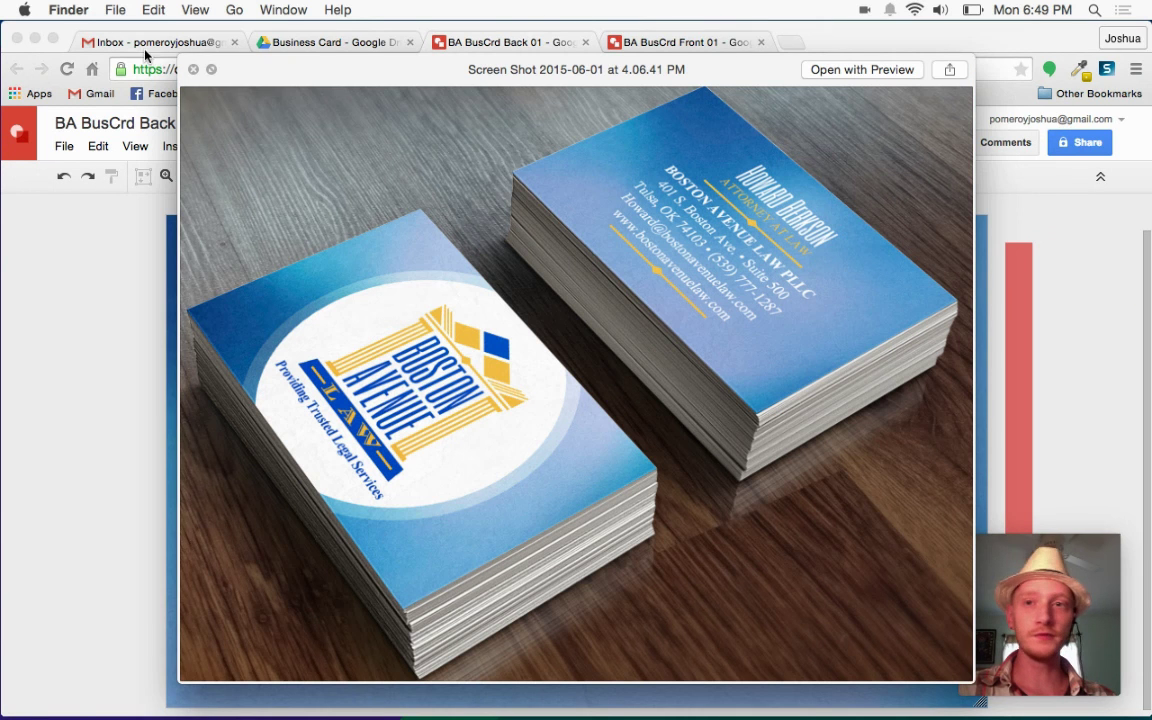
# - Close the Screen Shot mock-up preview to show the BA BusCrd Back 01 card back
pyautogui.click(193, 69)
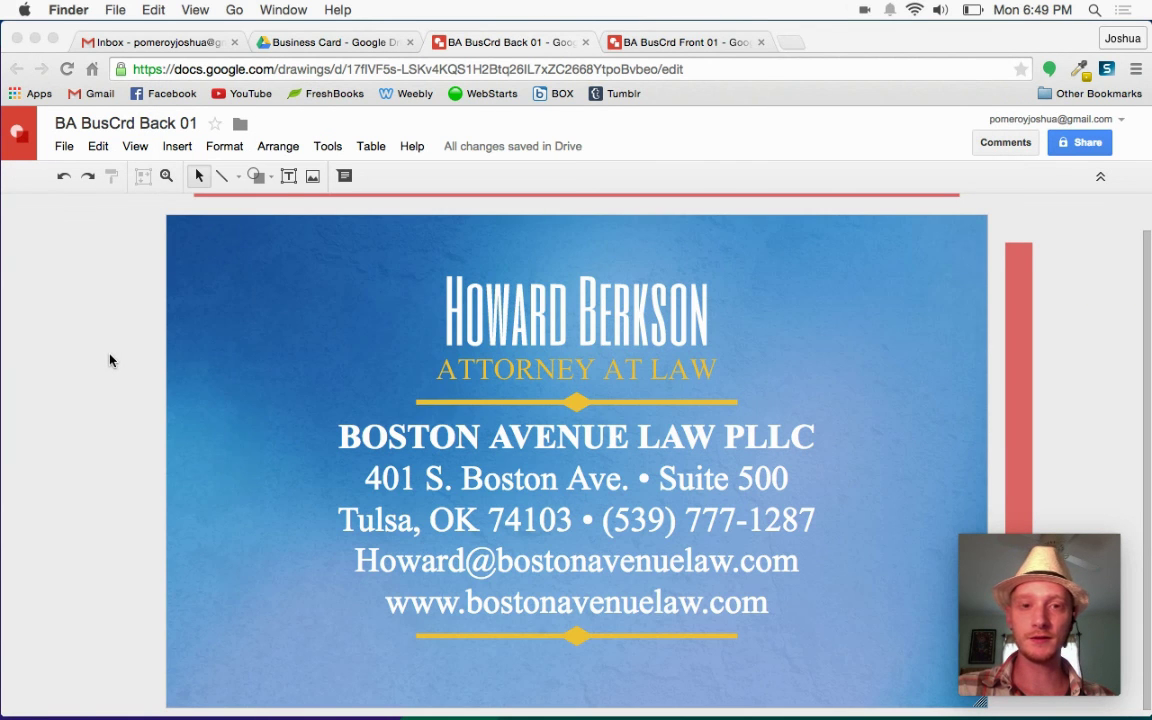
pyautogui.scroll(-1, 107, 352)
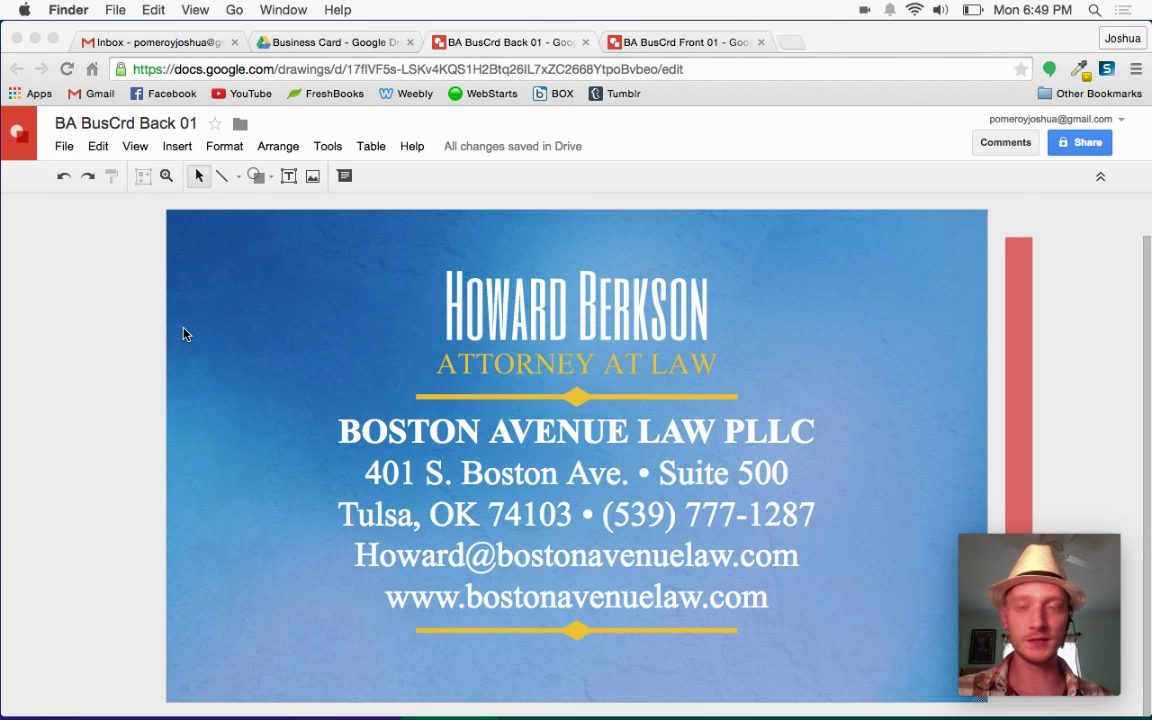